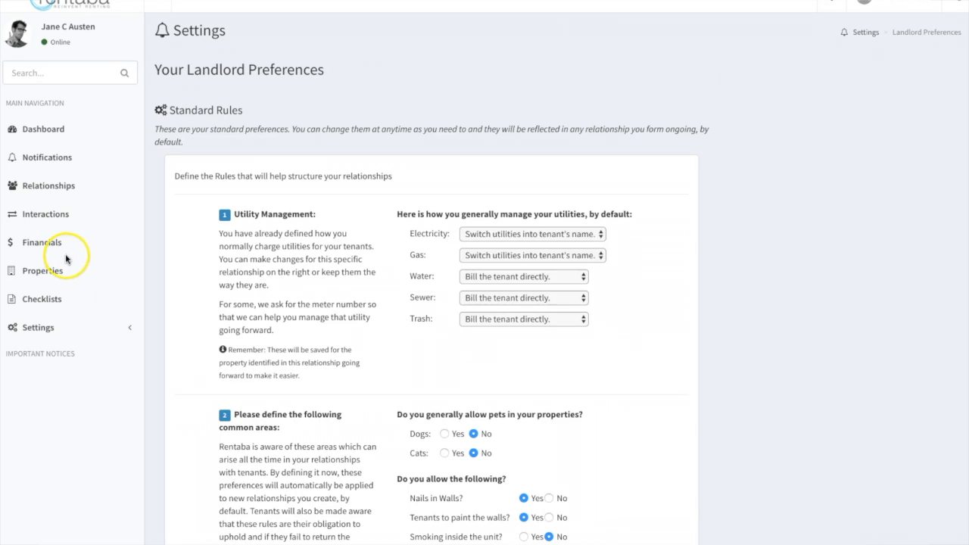
# Step: Review the landlord preferences' standard rules for utilities, pets, parking, property maintenance and late payments, and view the available settings sections
pyautogui.scroll(-1, 193, 342)
pyautogui.scroll(-1, 193, 343)
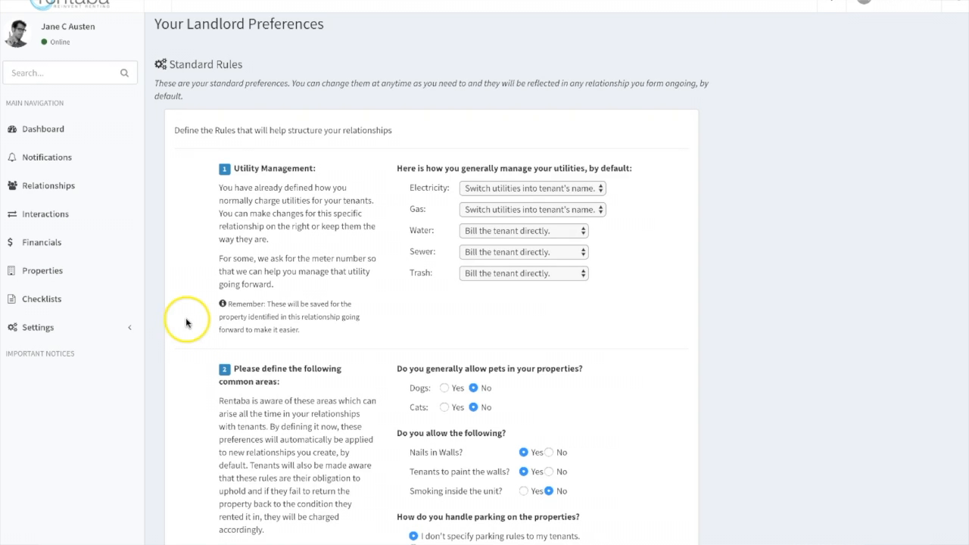
pyautogui.scroll(-1, 184, 322)
pyautogui.scroll(-6, 179, 327)
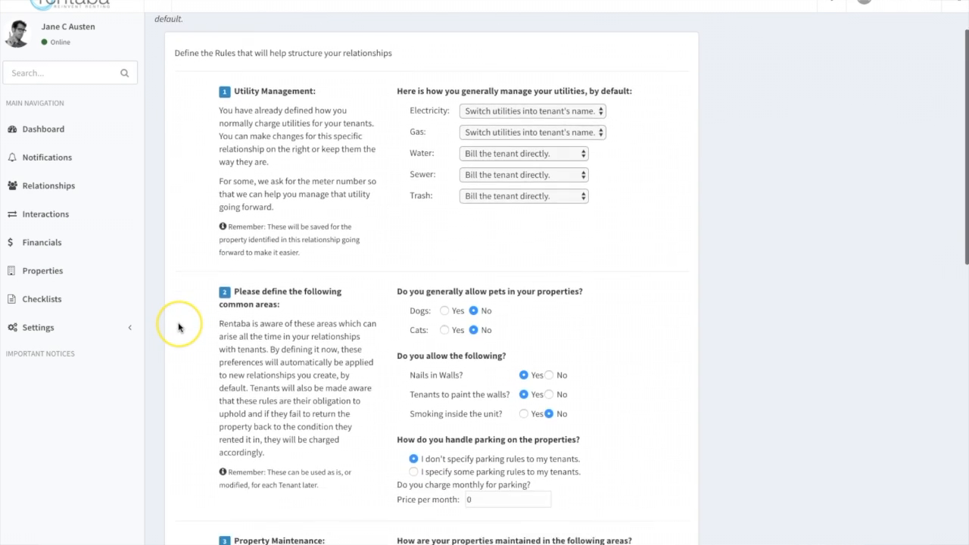
pyautogui.scroll(1, 179, 328)
pyautogui.scroll(4, 179, 328)
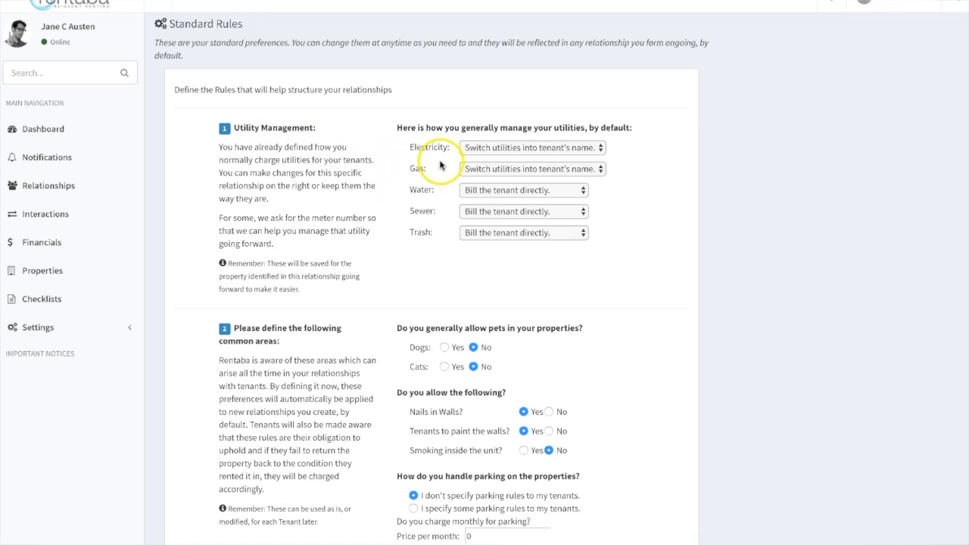
pyautogui.scroll(-3, 434, 280)
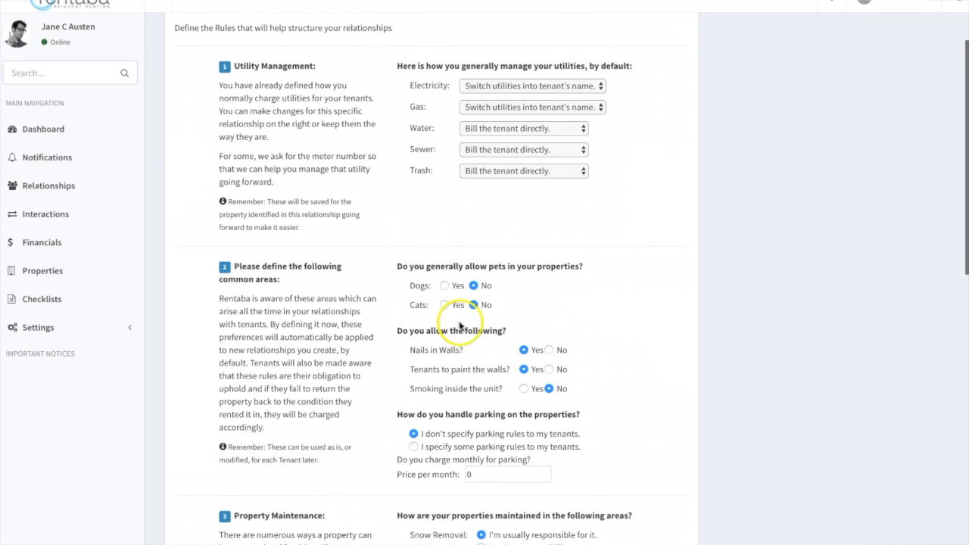
pyautogui.scroll(-1, 409, 367)
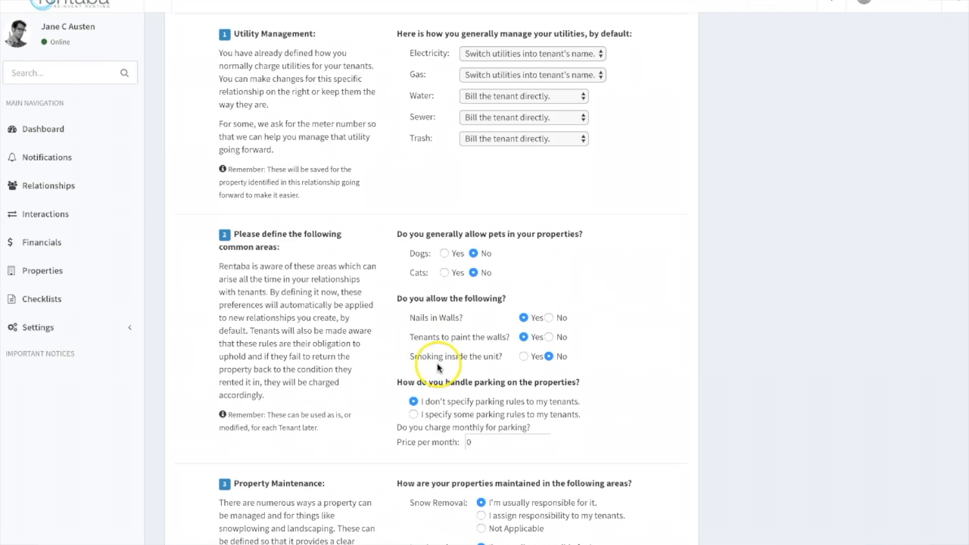
pyautogui.scroll(-1, 435, 363)
pyautogui.scroll(-3, 428, 386)
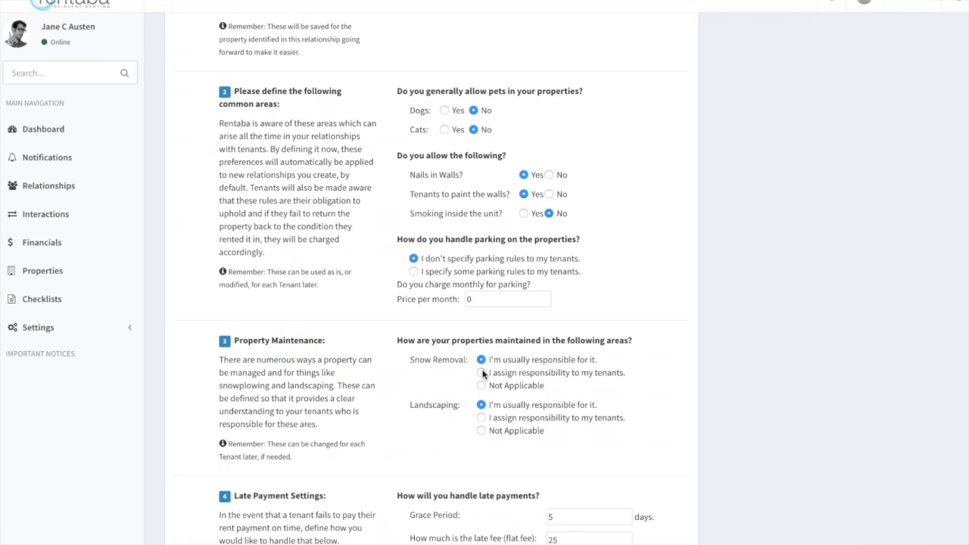
pyautogui.click(483, 361)
pyautogui.scroll(-3, 470, 369)
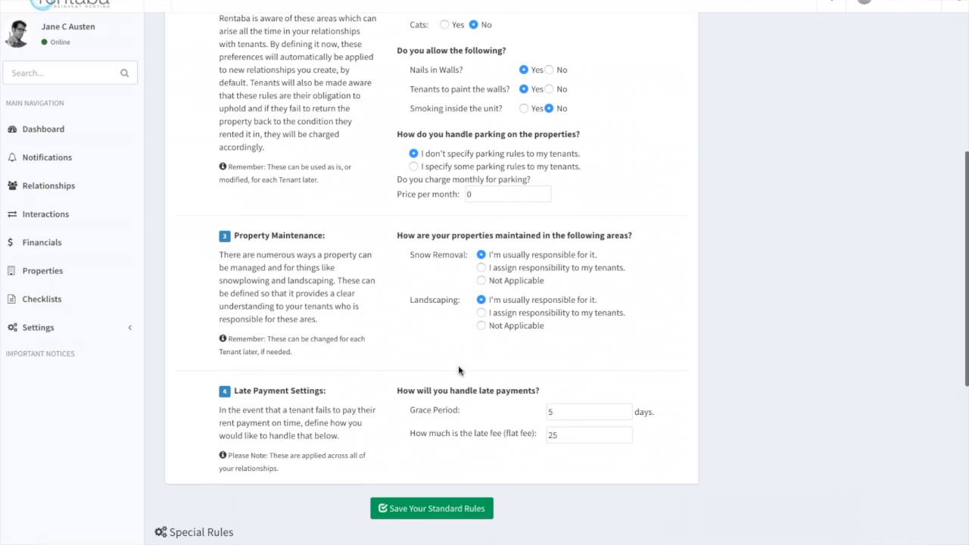
pyautogui.scroll(1, 460, 370)
pyautogui.click(452, 371)
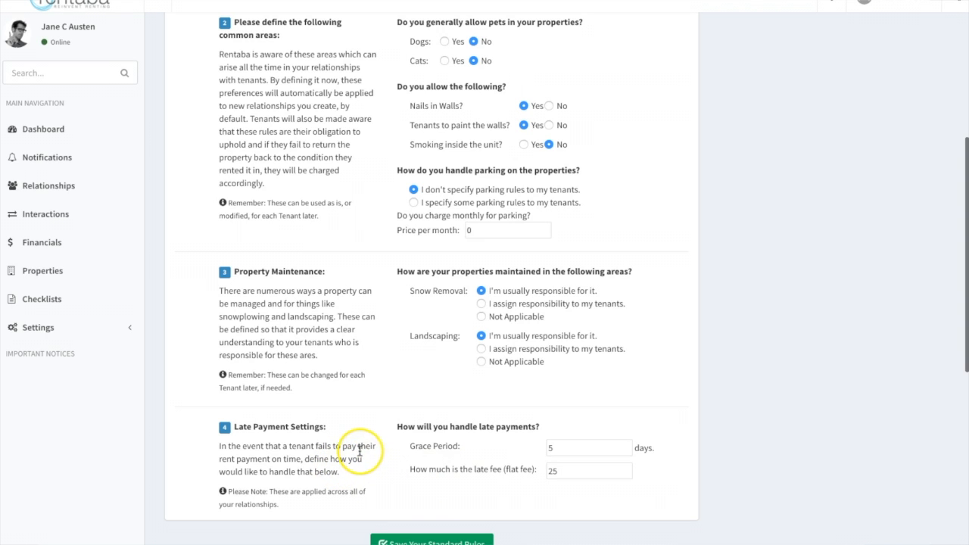
pyautogui.scroll(1, 373, 435)
pyautogui.scroll(-1, 372, 435)
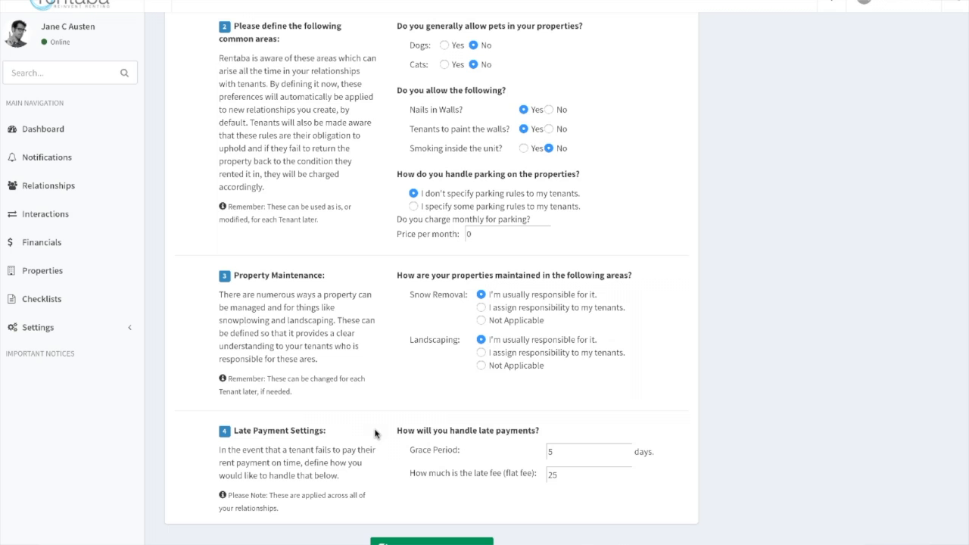
pyautogui.scroll(5, 374, 436)
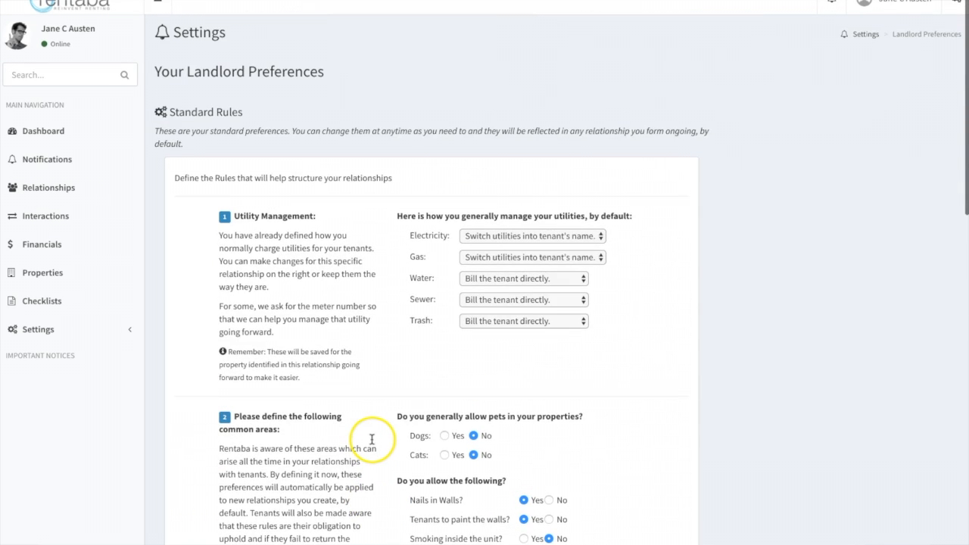
pyautogui.scroll(-1, 372, 441)
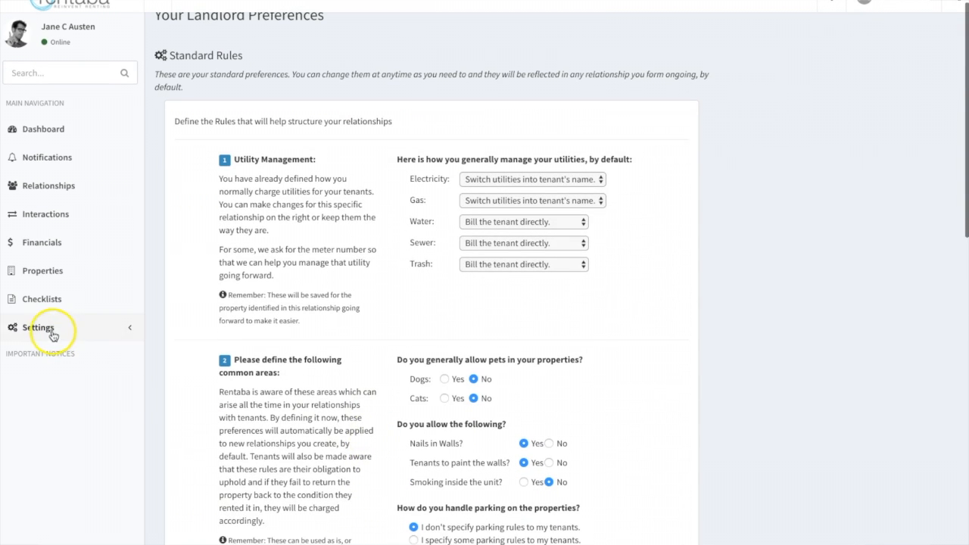
pyautogui.click(109, 337)
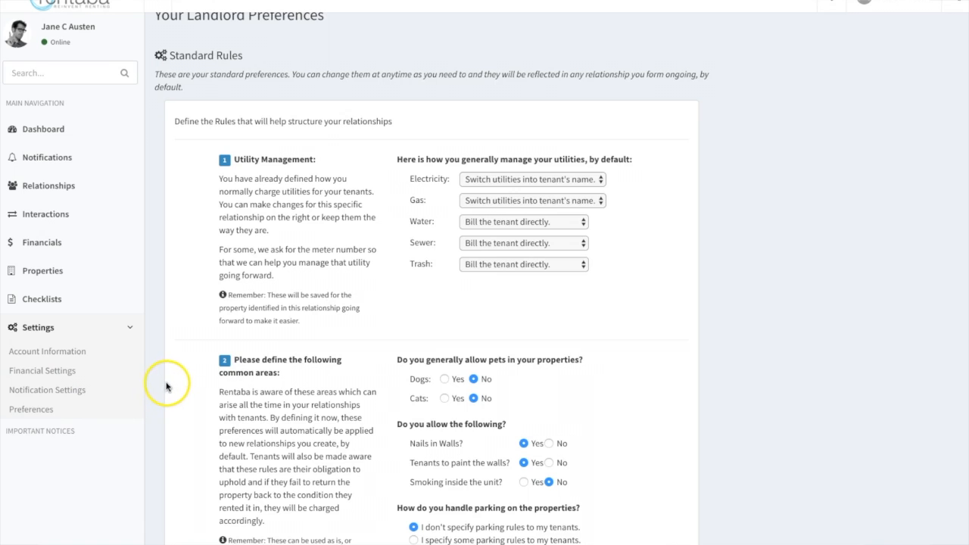
pyautogui.scroll(-1, 167, 386)
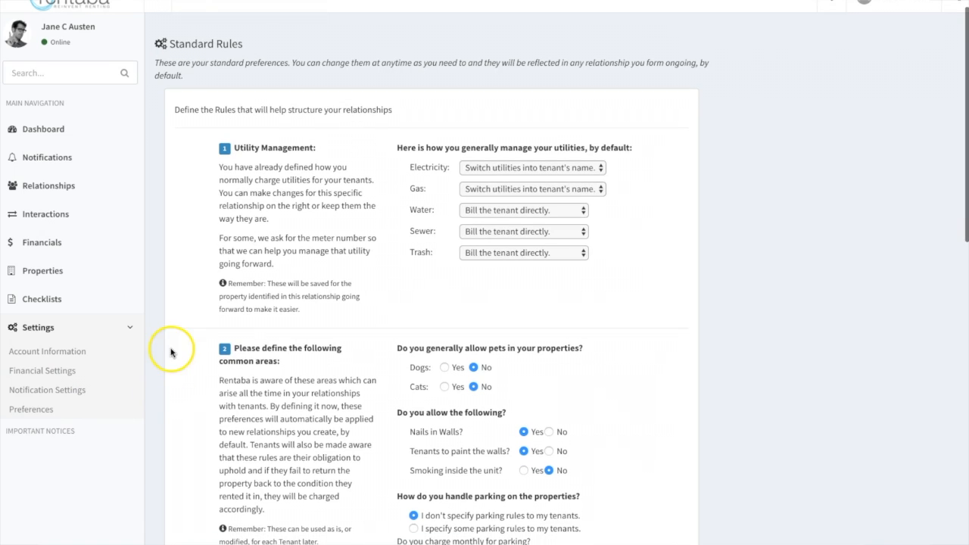
# Step: Open the relationships list and examine the active tenant relationship's details, including its financial summary and standard rules
pyautogui.click(49, 197)
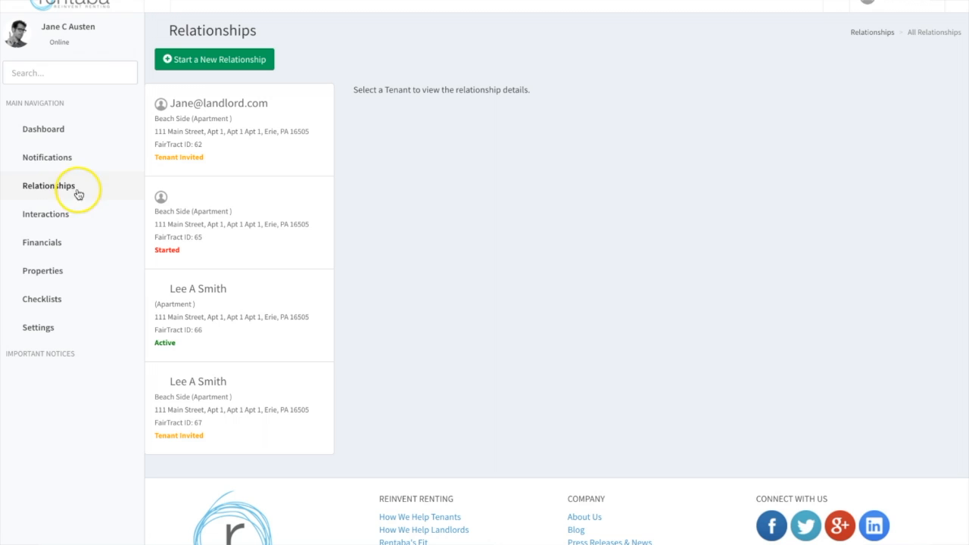
pyautogui.click(213, 320)
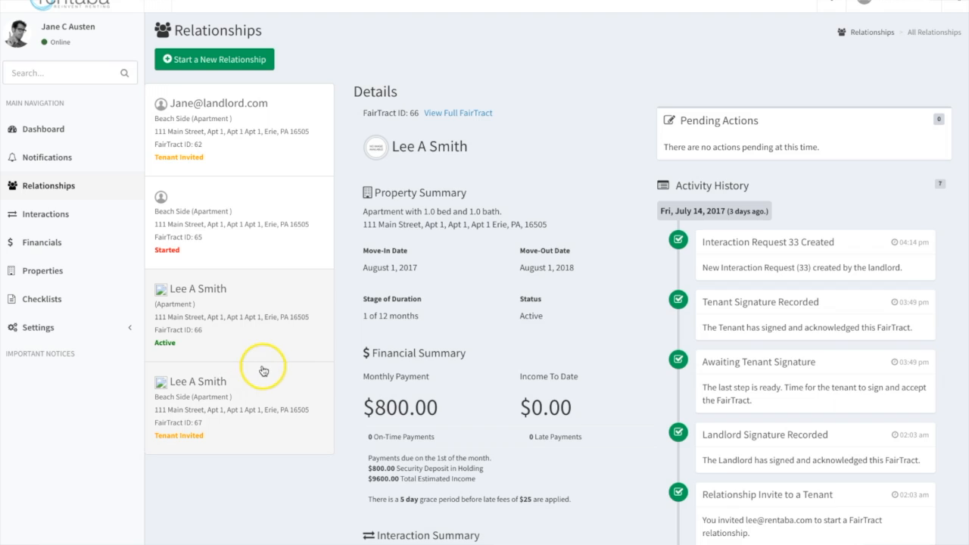
pyautogui.scroll(-10, 335, 338)
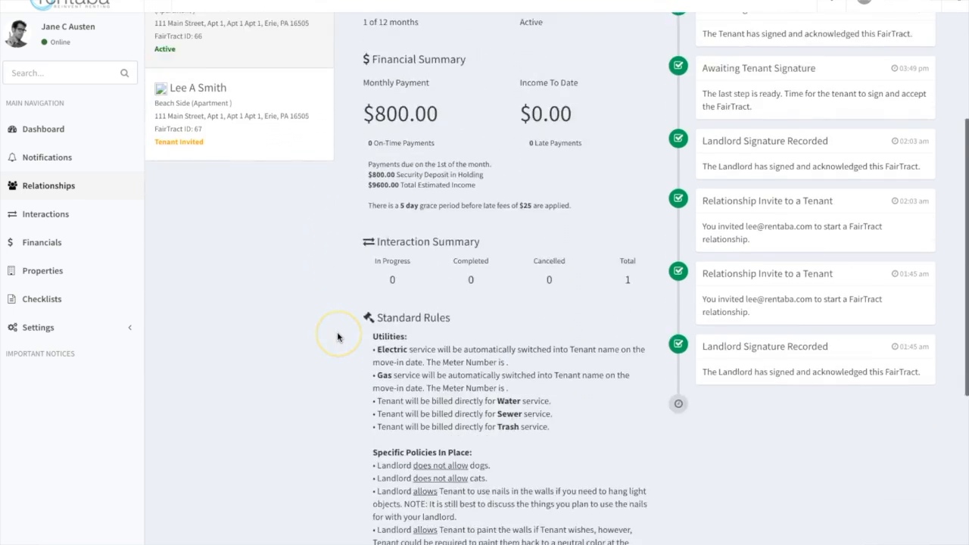
pyautogui.scroll(10, 338, 337)
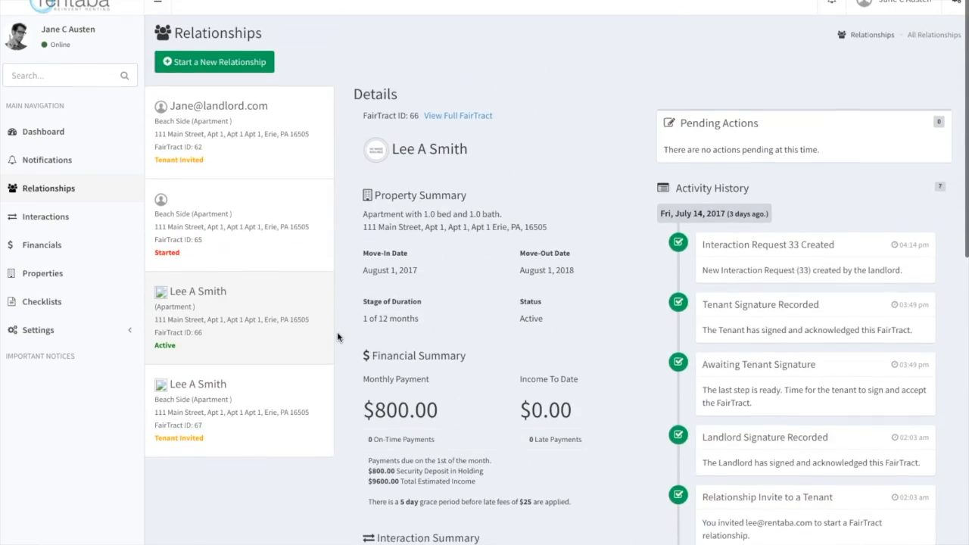
# Step: Start a new relationship with the property address, name Beach Side, move-in 08/01/2017, 1 year, 1 occupant responsible for rent, $800 rent and $800 deposit
pyautogui.click(208, 61)
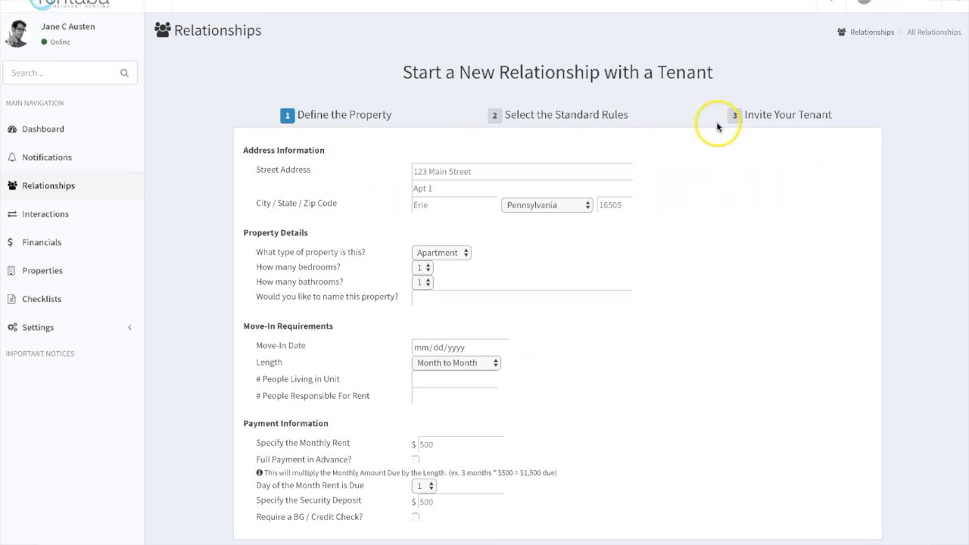
pyautogui.scroll(-1, 345, 161)
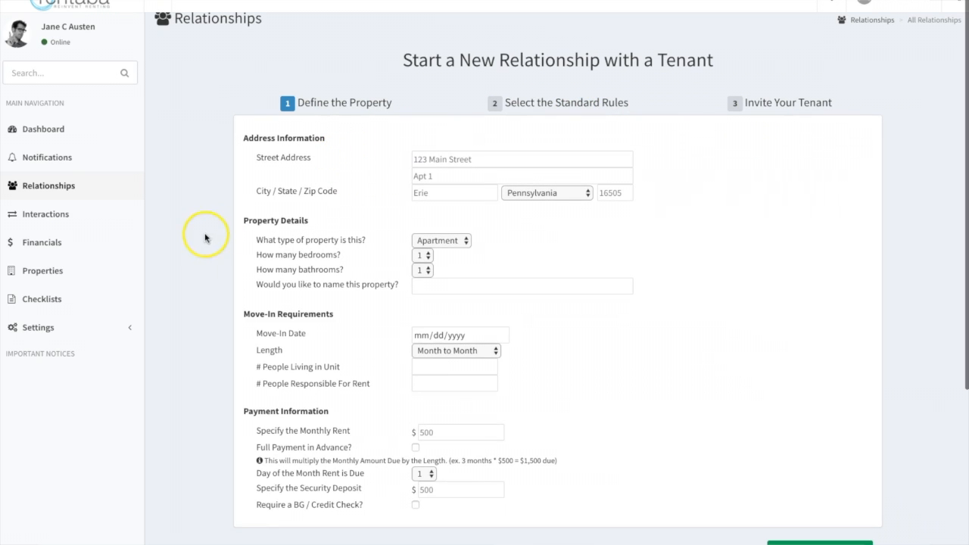
pyautogui.scroll(-1, 27, 536)
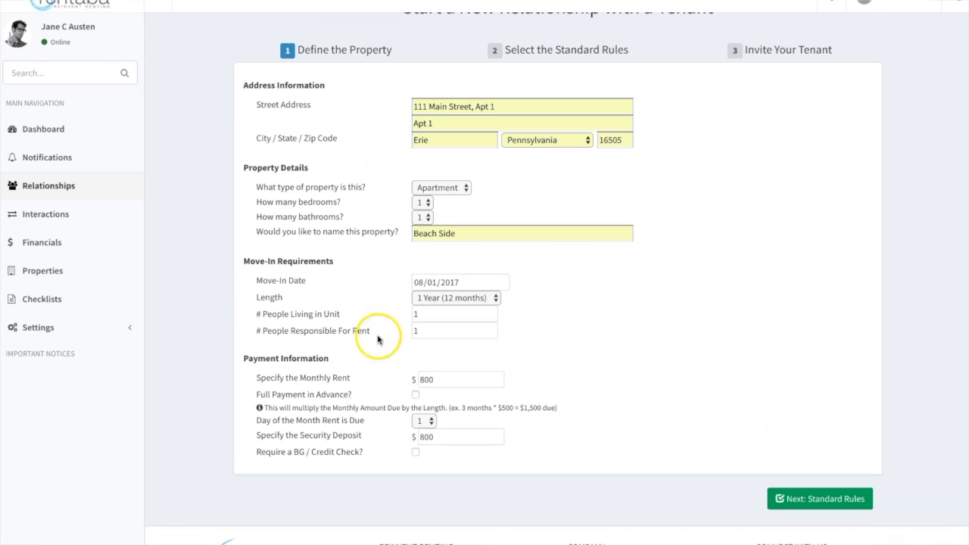
pyautogui.click(812, 504)
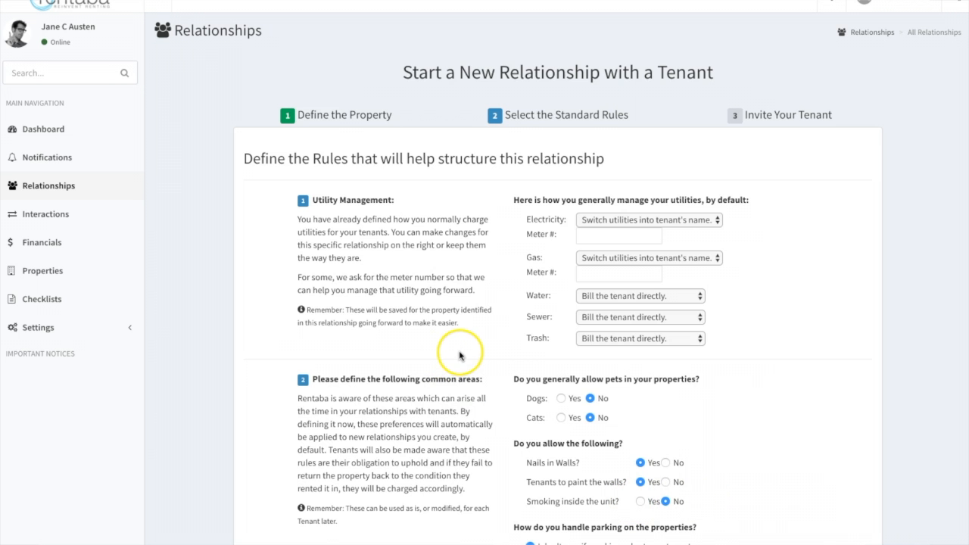
# Step: Enter 111111 as the electricity meter number and 222222 as the gas meter number for this relationship
pyautogui.scroll(-1, 455, 353)
pyautogui.scroll(1, 466, 351)
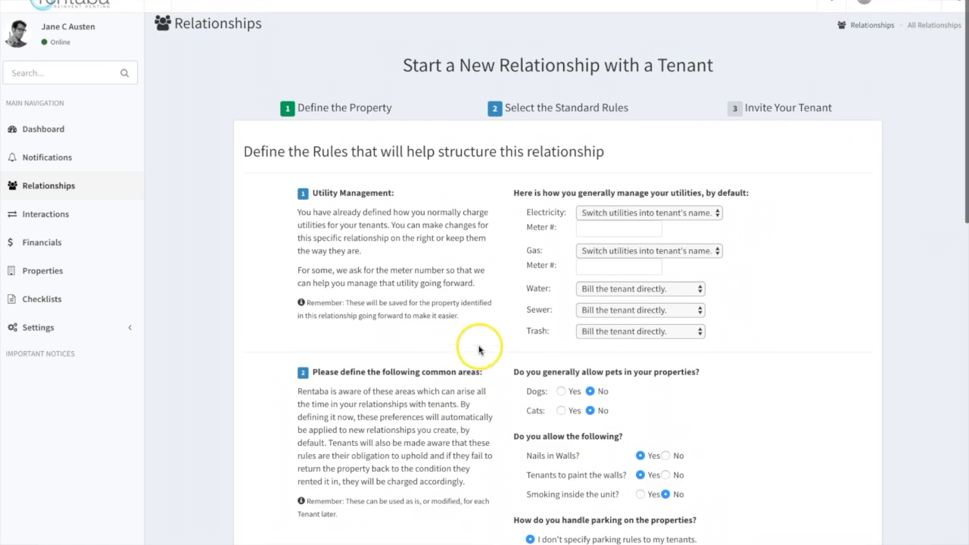
pyautogui.click(596, 230)
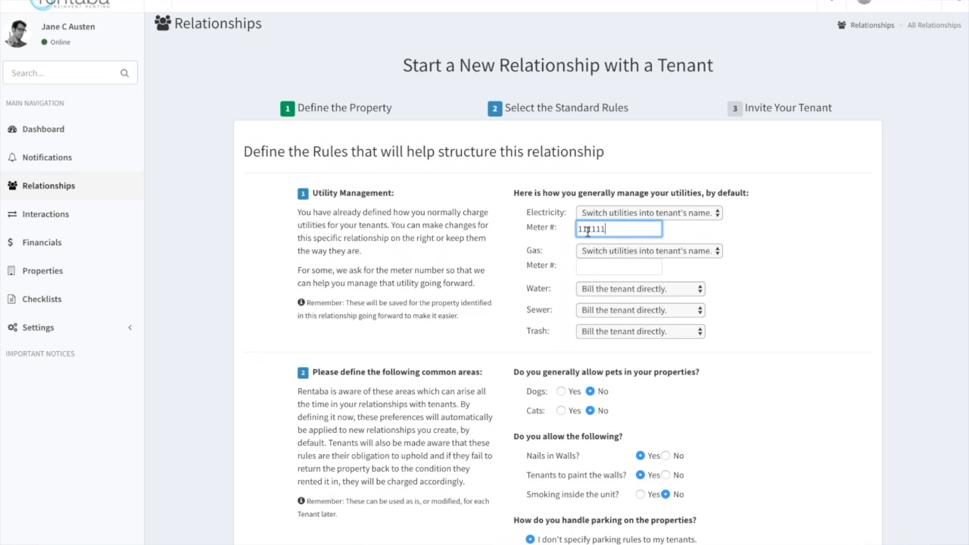
pyautogui.click(592, 268)
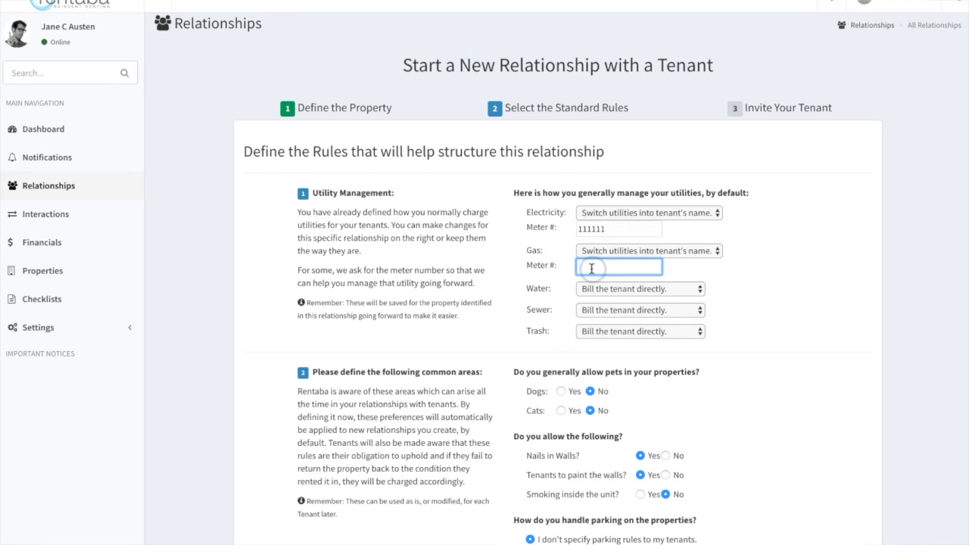
pyautogui.click(510, 283)
# Step: Allow dogs under 50 lbs and charge extra dog fees of 200 for the deposit and 25 for extra rent
pyautogui.scroll(-2, 523, 283)
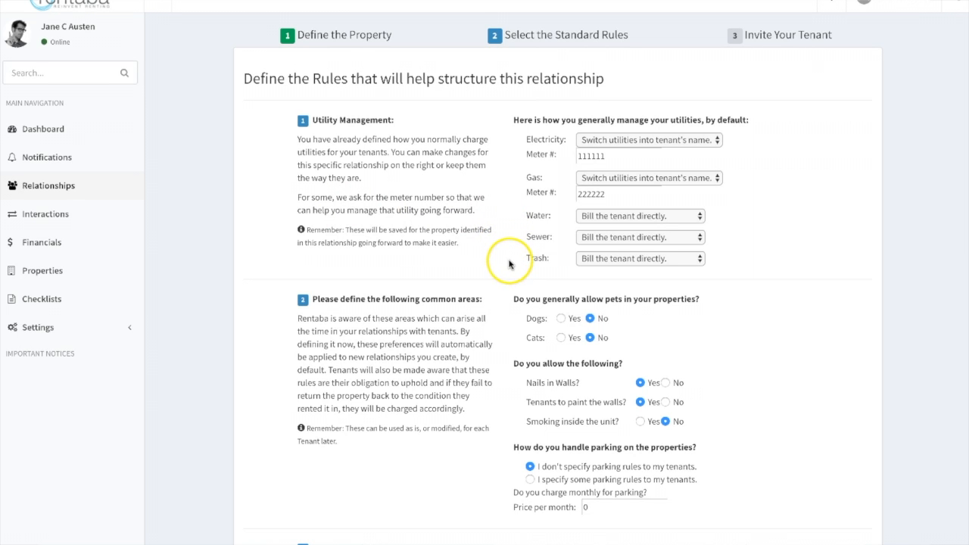
pyautogui.scroll(-3, 507, 261)
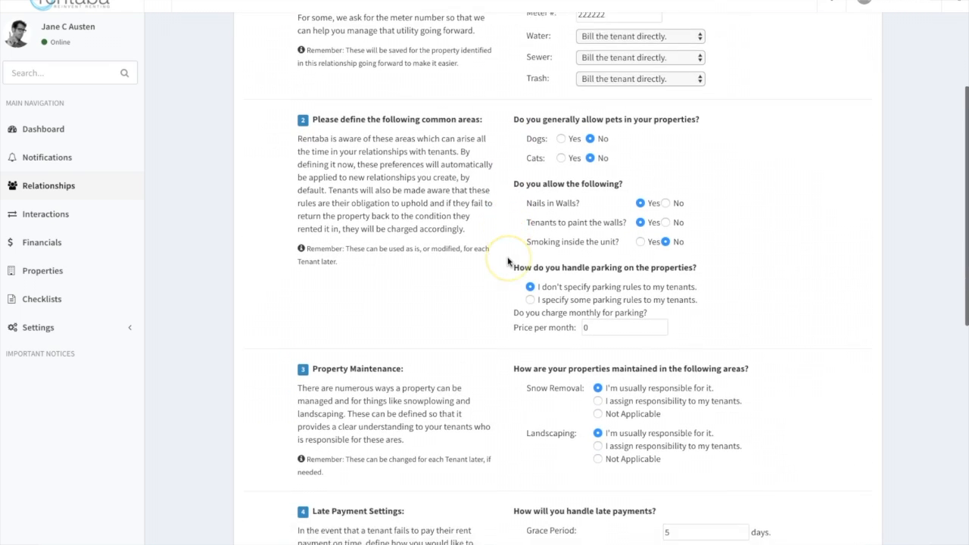
pyautogui.scroll(-1, 508, 262)
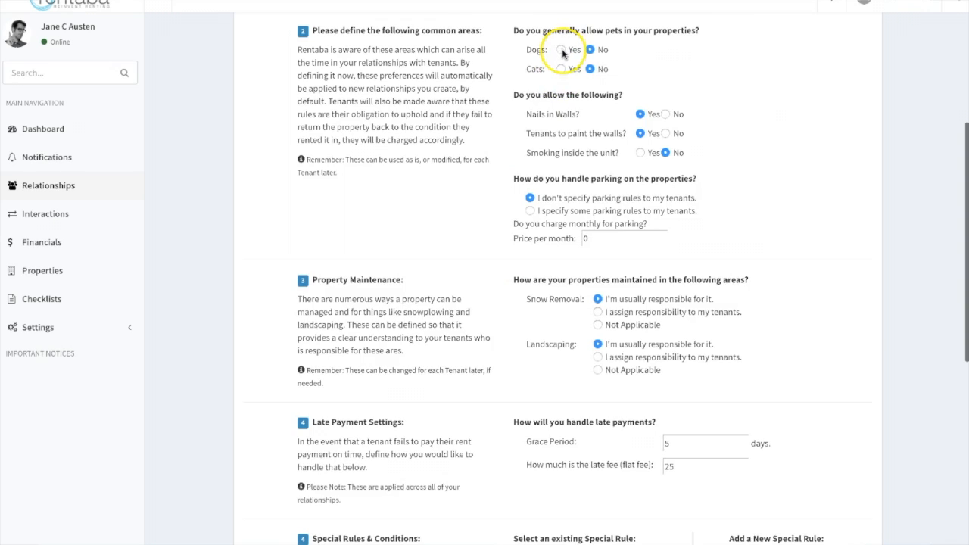
pyautogui.click(561, 49)
pyautogui.click(561, 101)
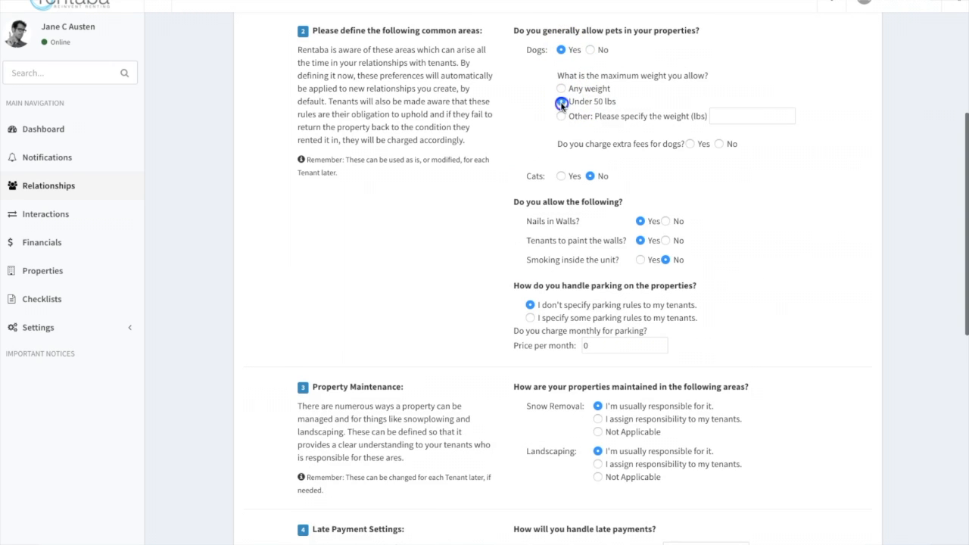
pyautogui.click(689, 144)
pyautogui.click(678, 158)
pyautogui.write('200')
pyautogui.click(666, 175)
pyautogui.write('25')
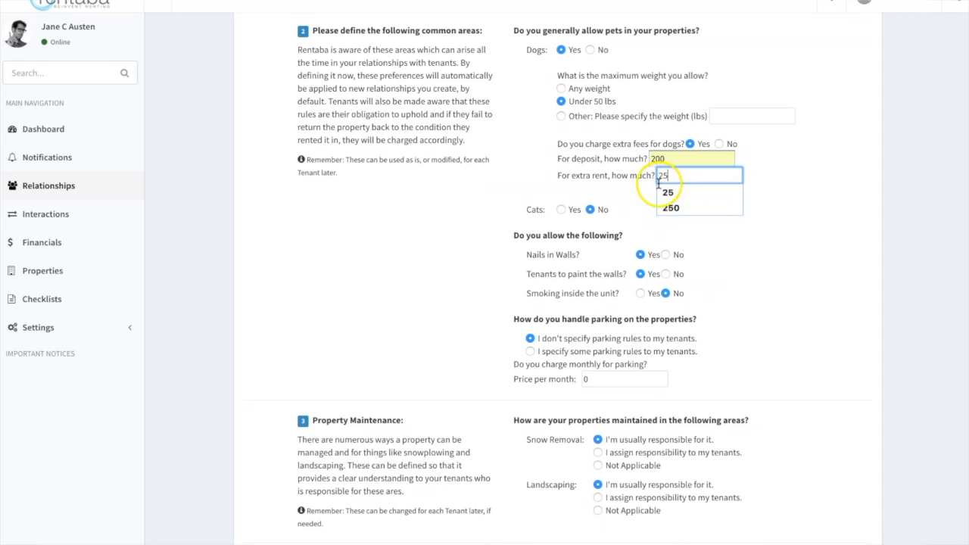
# Step: Add a new special rule named "Quiet Hours" with the description "After 10 PM" to the relationship
pyautogui.scroll(-2, 659, 184)
pyautogui.scroll(-4, 581, 195)
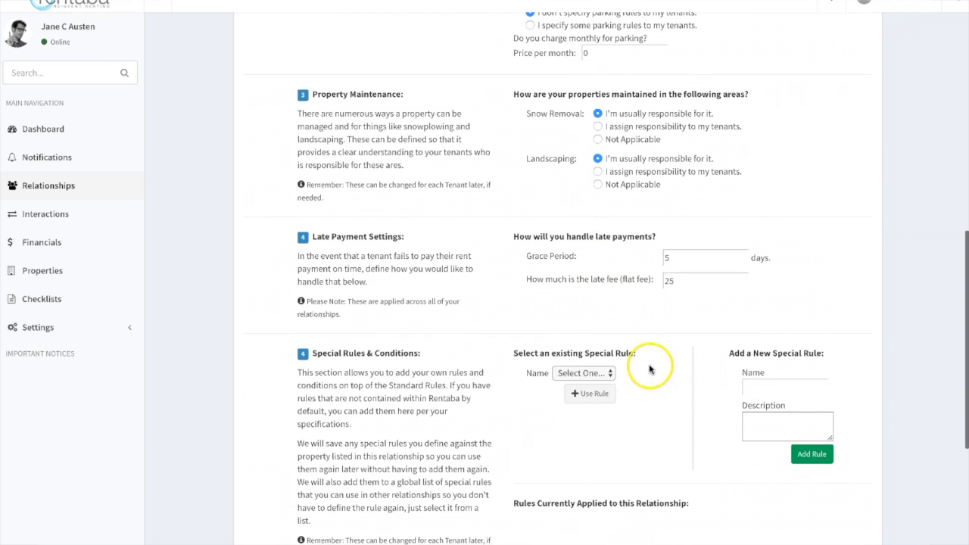
pyautogui.click(766, 390)
pyautogui.write('Quiet Hours')
pyautogui.click(762, 405)
pyautogui.click(753, 422)
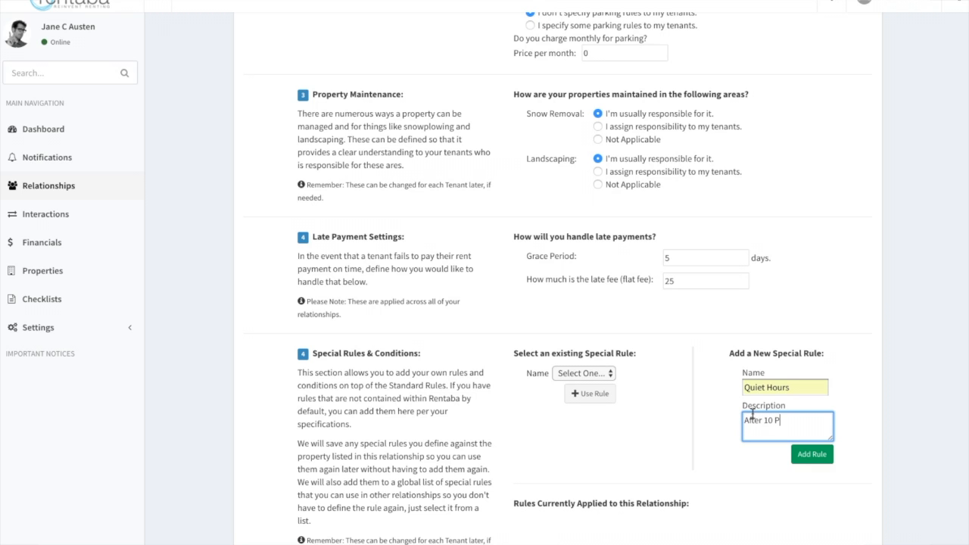
pyautogui.click(805, 455)
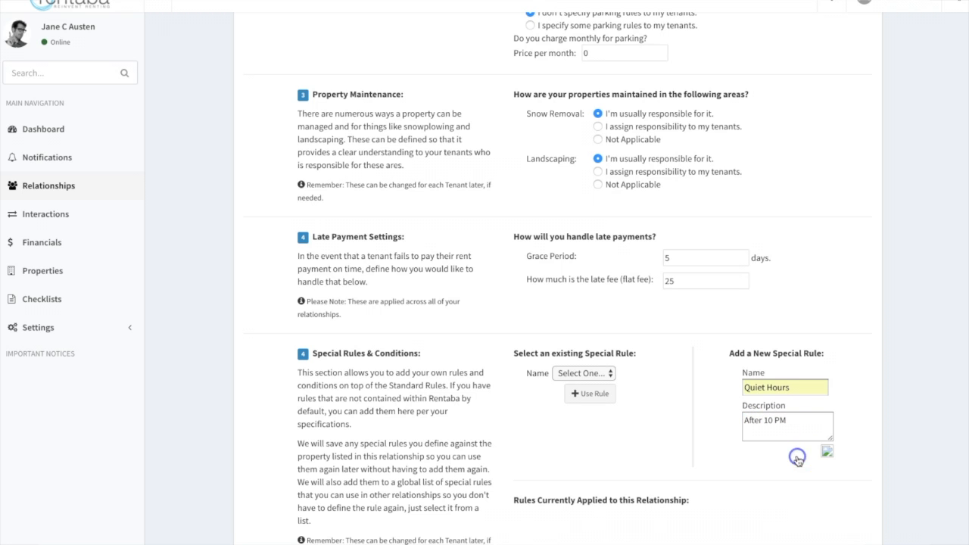
# Step: Check the special rules applied to the relationship and proceed to the Invite Your Tenant stage
pyautogui.scroll(-1, 610, 436)
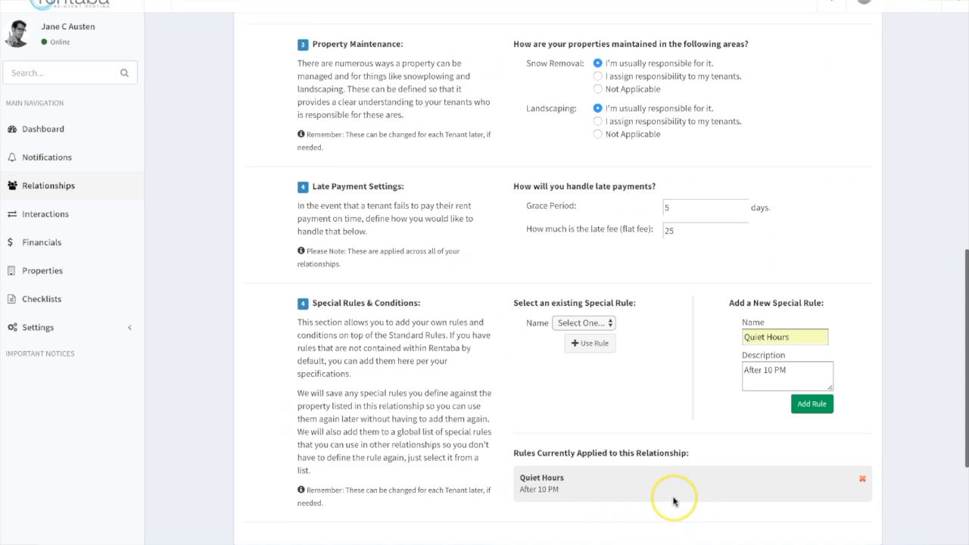
pyautogui.scroll(-1, 674, 501)
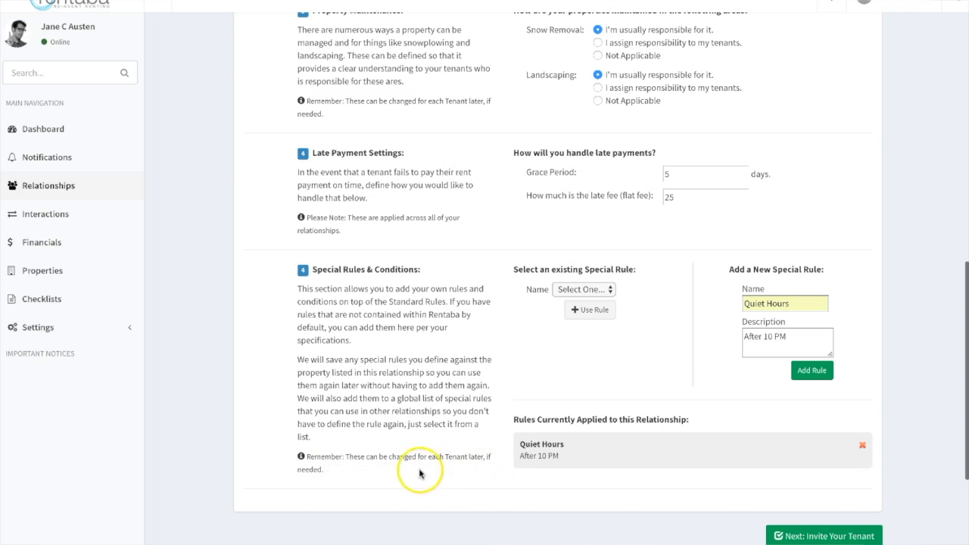
pyautogui.click(803, 536)
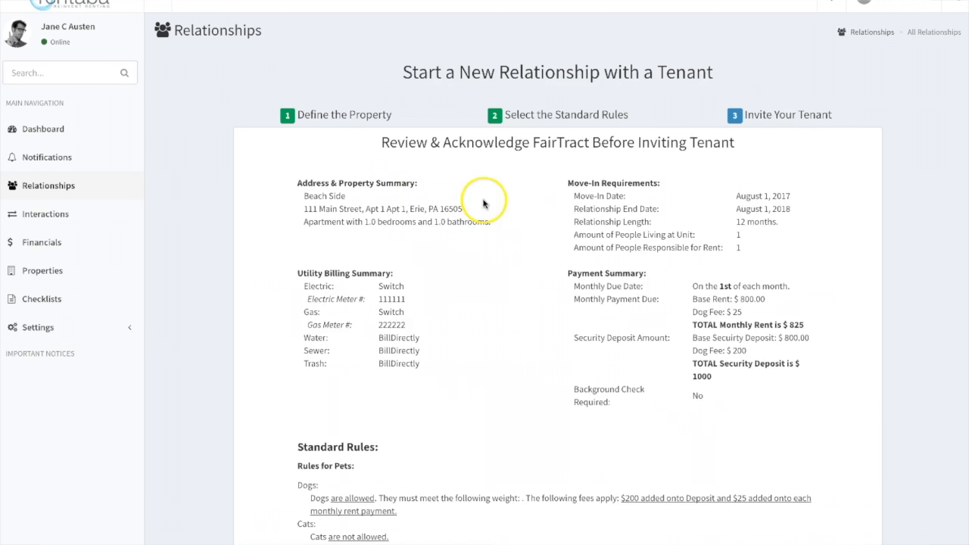
# Step: Review the FairTract's summaries, standard rules, special rules and terms, and send the tenant the invitation by email
pyautogui.scroll(-4, 541, 281)
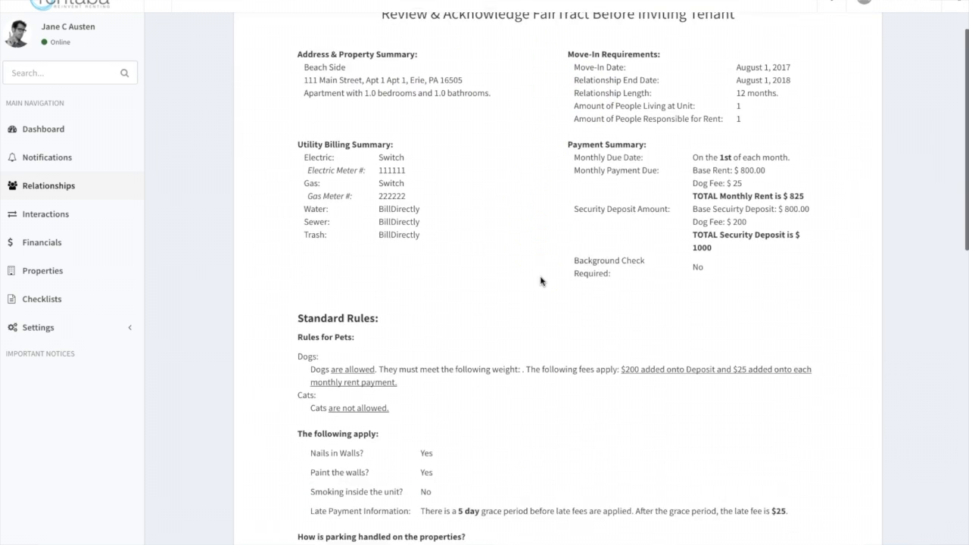
pyautogui.scroll(-5, 541, 281)
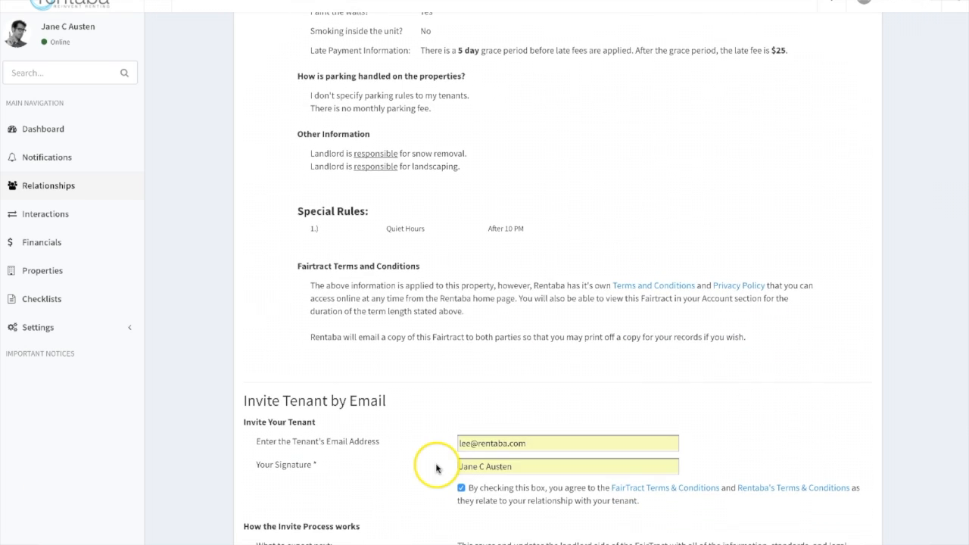
pyautogui.scroll(-3, 437, 468)
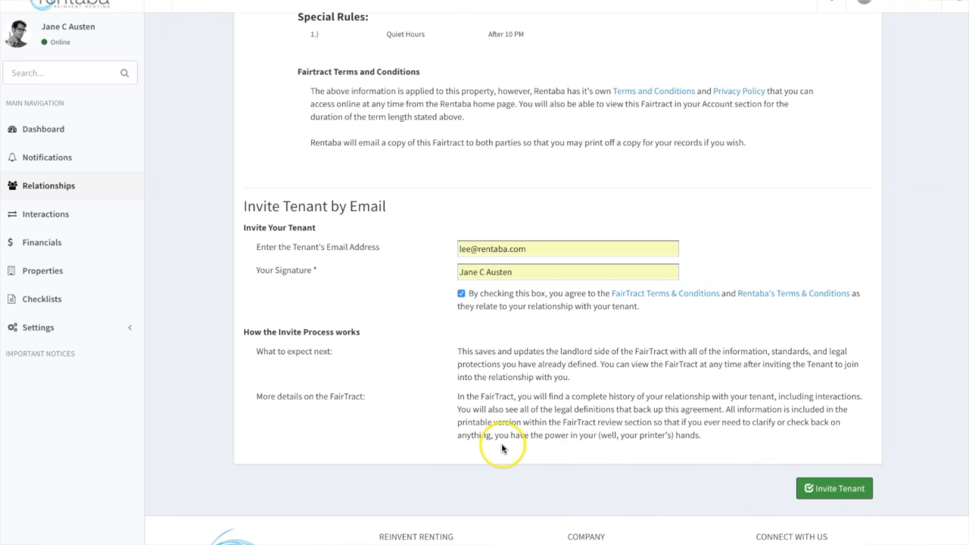
pyautogui.click(804, 488)
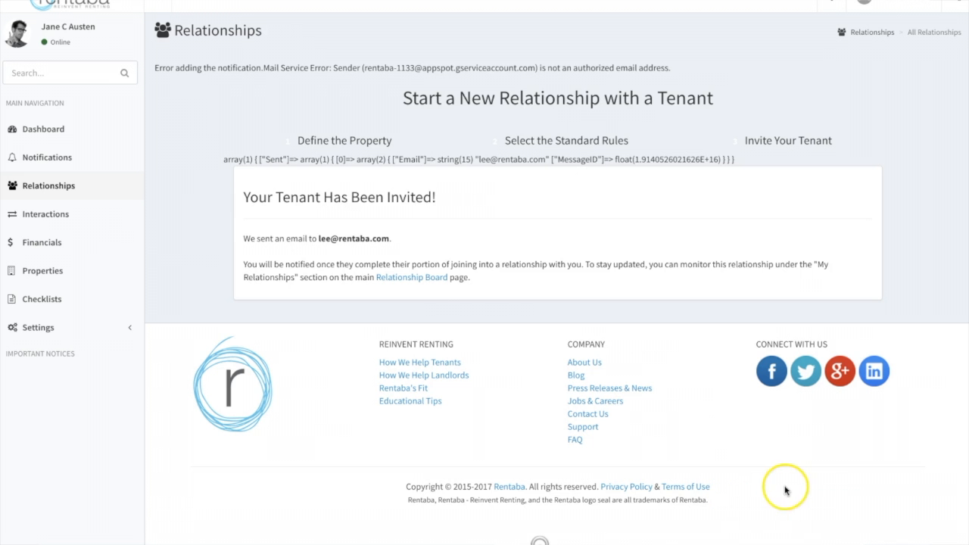
pyautogui.scroll(-1, 414, 292)
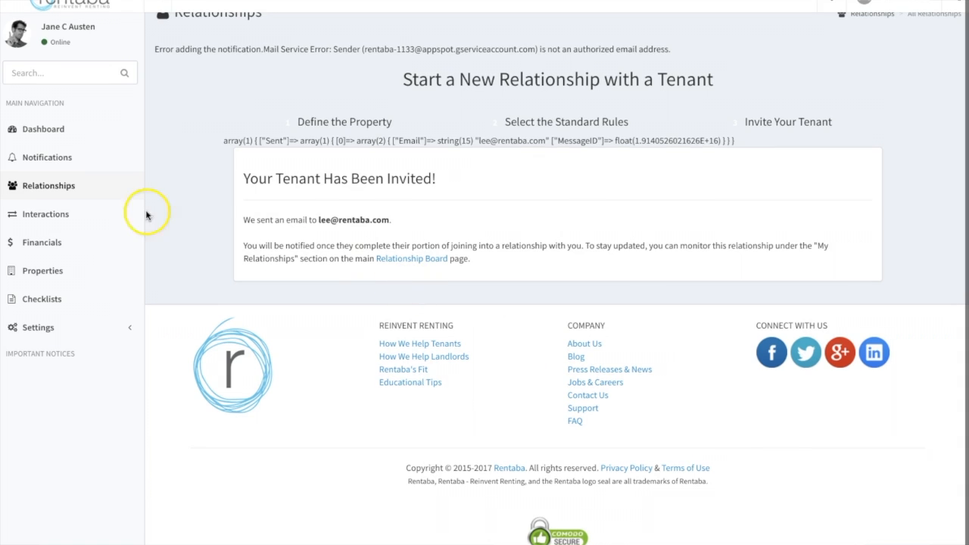
# Step: Open the relationships list and view the details of the first relationship with the Tenant Invited status
pyautogui.click(48, 187)
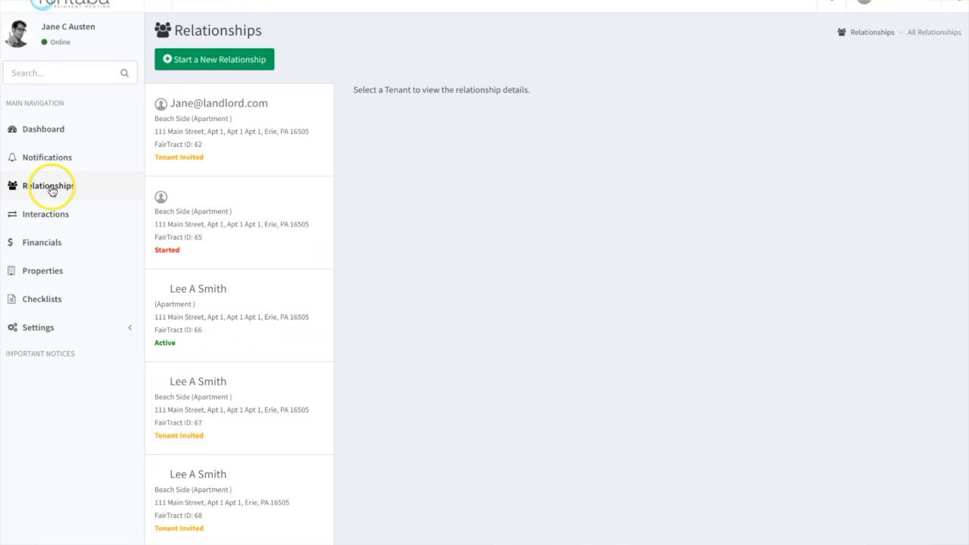
pyautogui.click(221, 144)
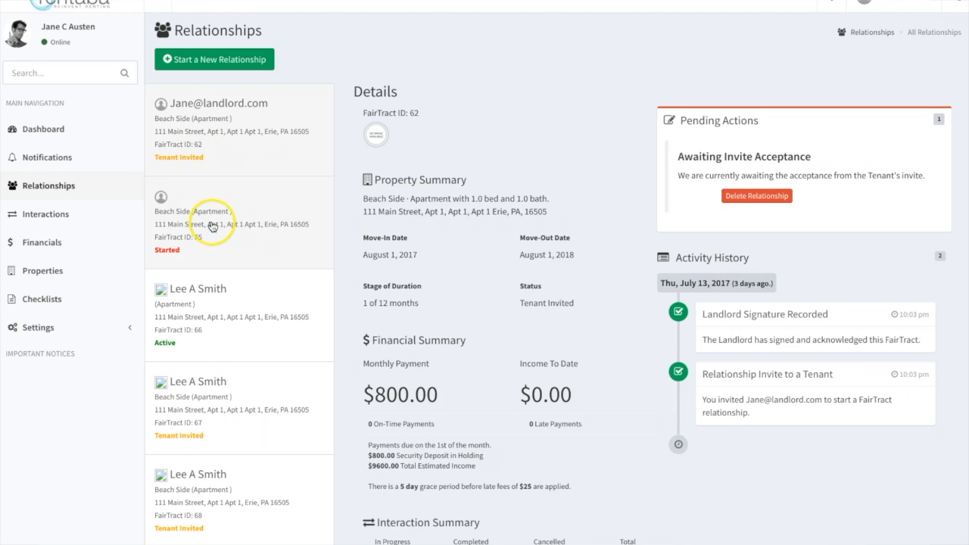
pyautogui.scroll(-3, 217, 227)
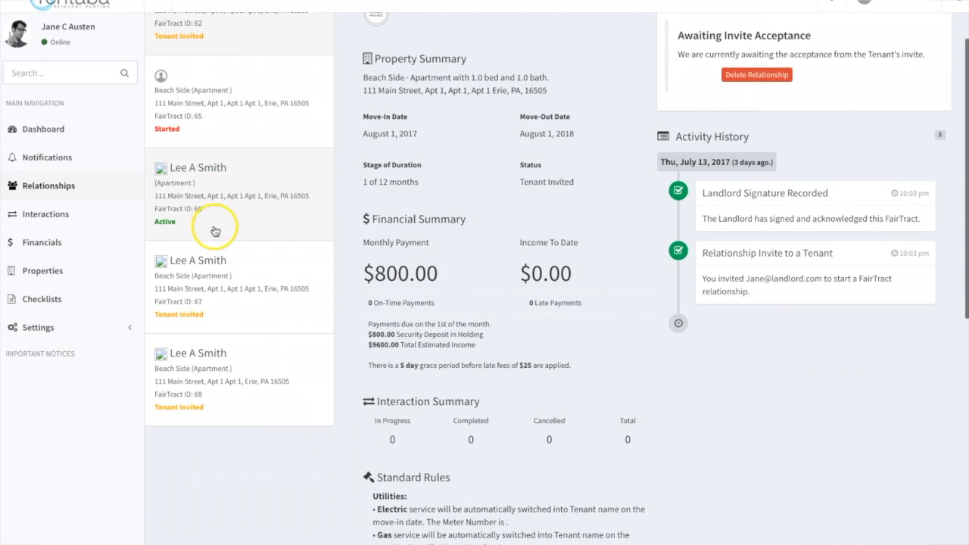
# Step: Open the active relationship and examine its property, financial and interaction summaries, standard rules and activity history
pyautogui.click(186, 225)
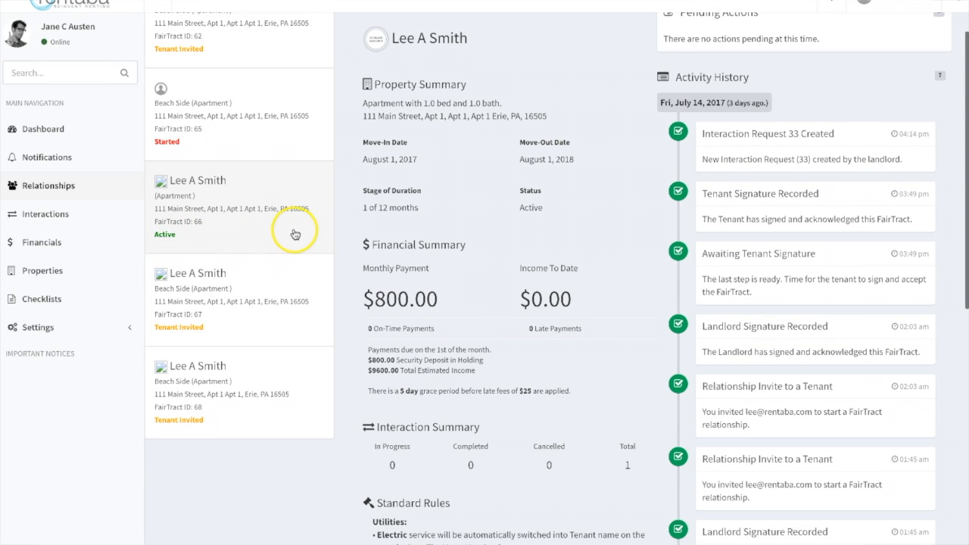
pyautogui.scroll(-3, 489, 231)
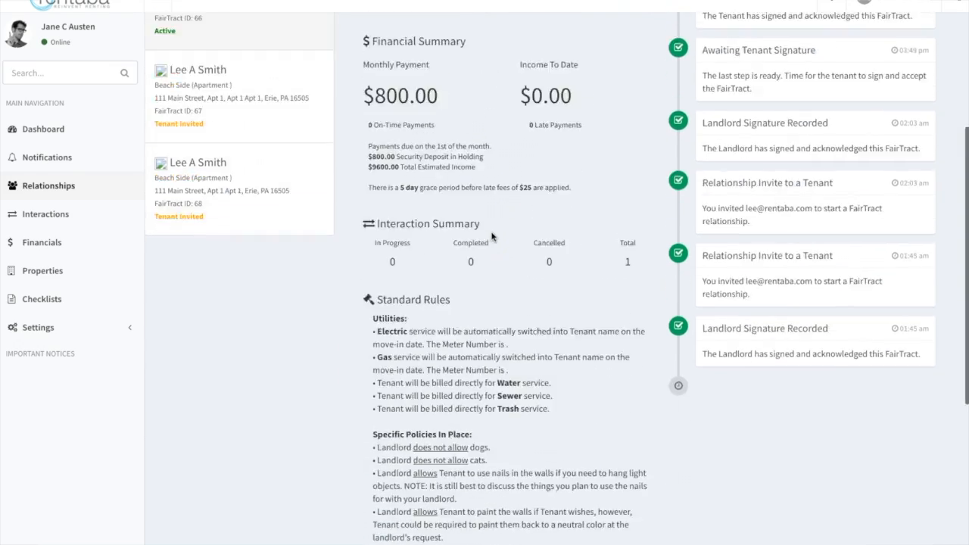
pyautogui.scroll(5, 488, 235)
pyautogui.scroll(-5, 489, 233)
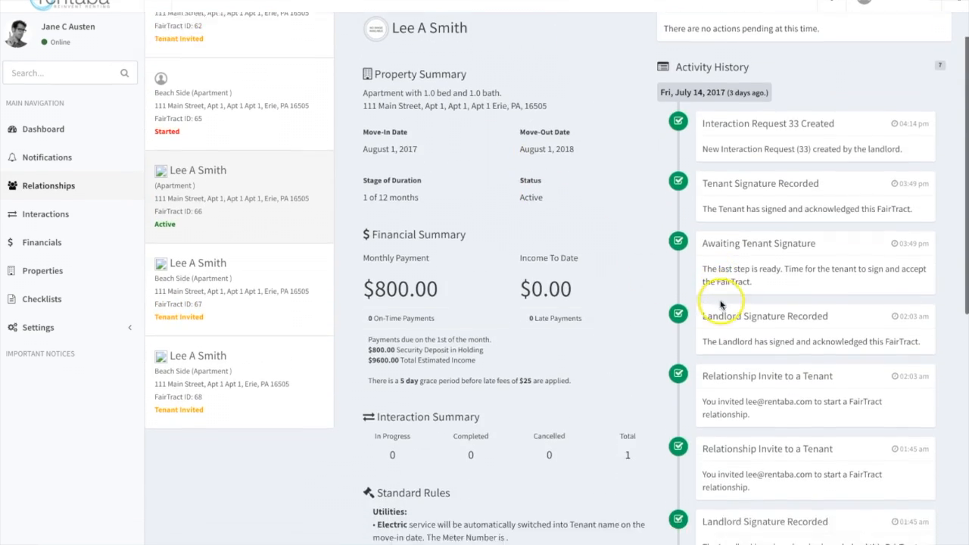
pyautogui.scroll(3, 727, 403)
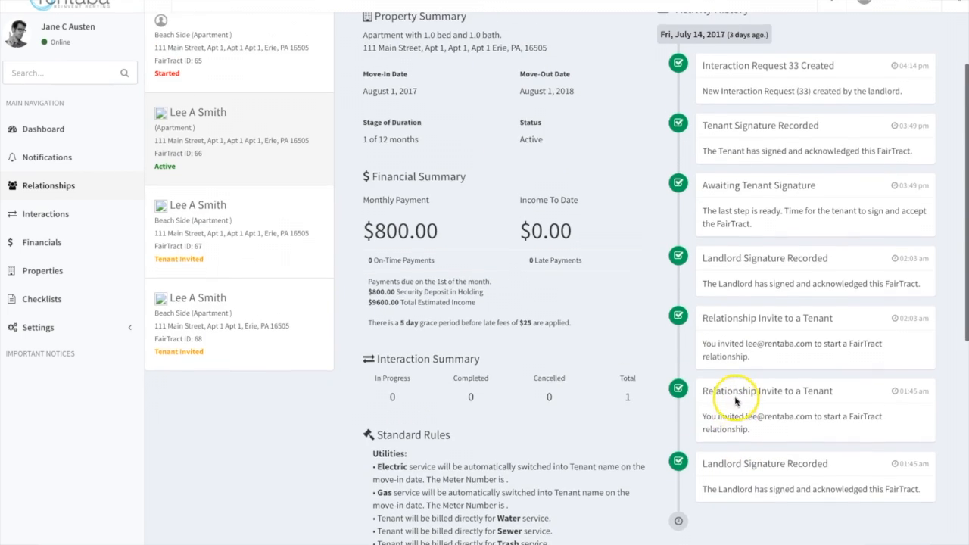
pyautogui.scroll(1, 738, 399)
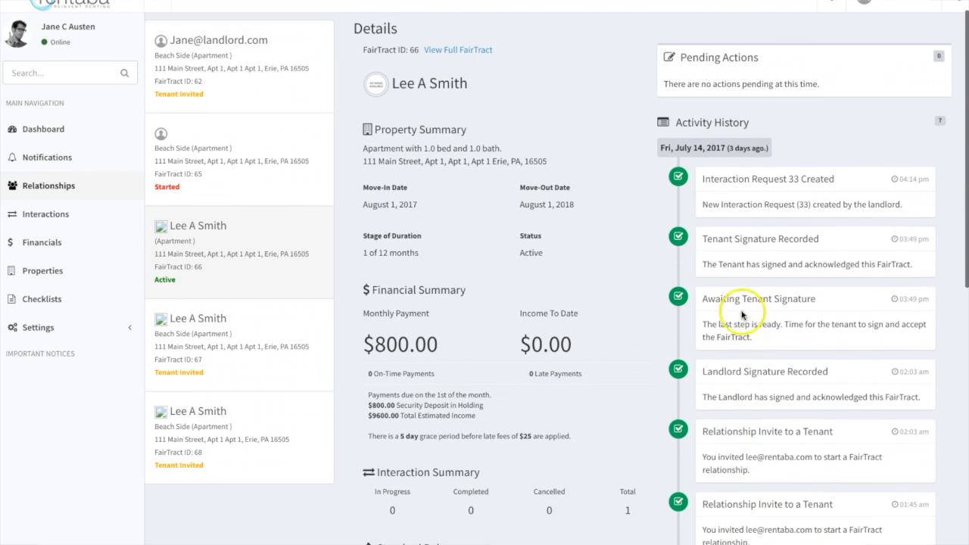
pyautogui.scroll(2, 736, 264)
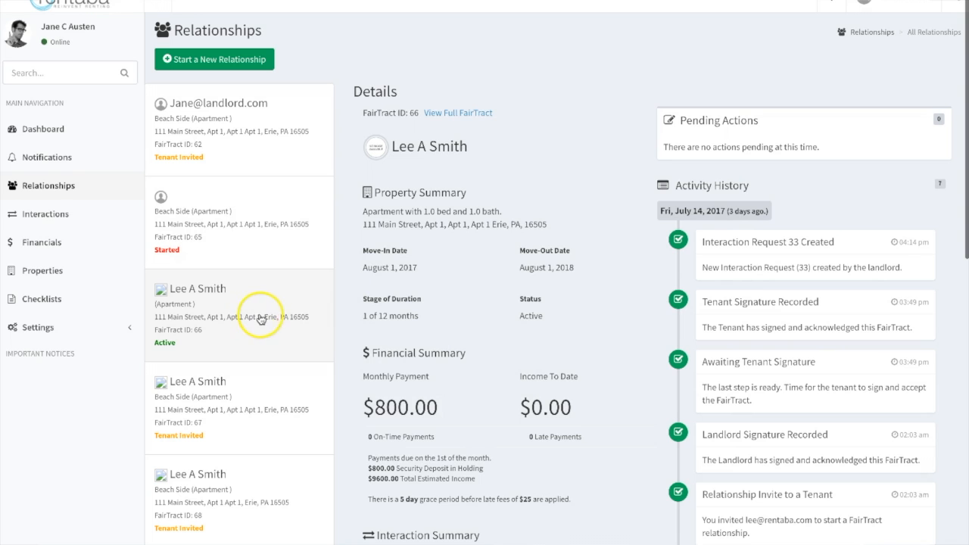
pyautogui.scroll(-1, 477, 310)
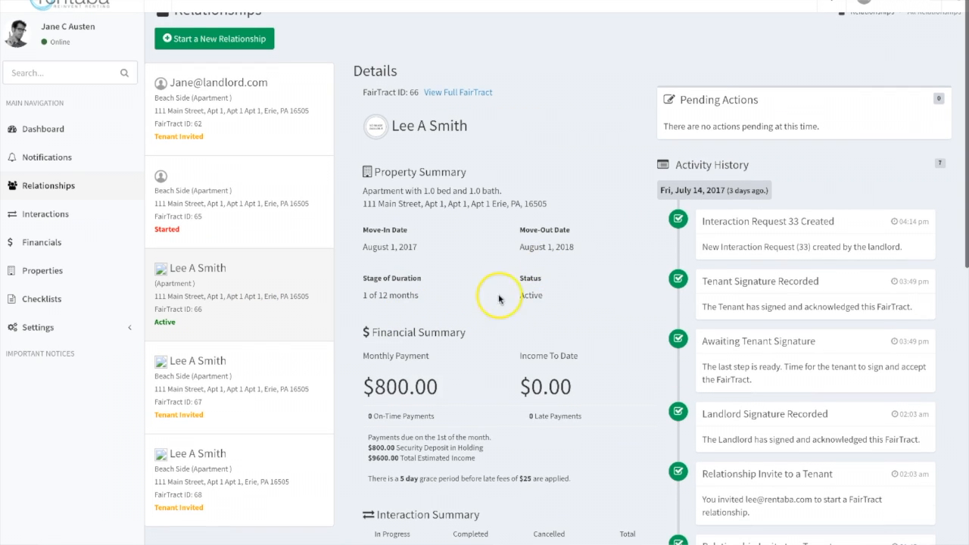
pyautogui.scroll(-3, 496, 310)
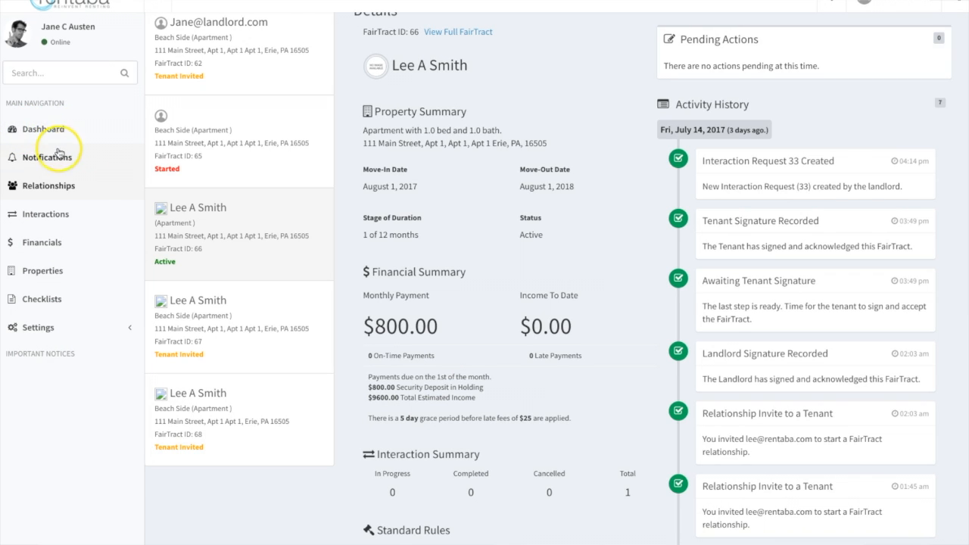
# Step: View the interactions overview and open the form for starting a new interaction with a tenant
pyautogui.click(44, 220)
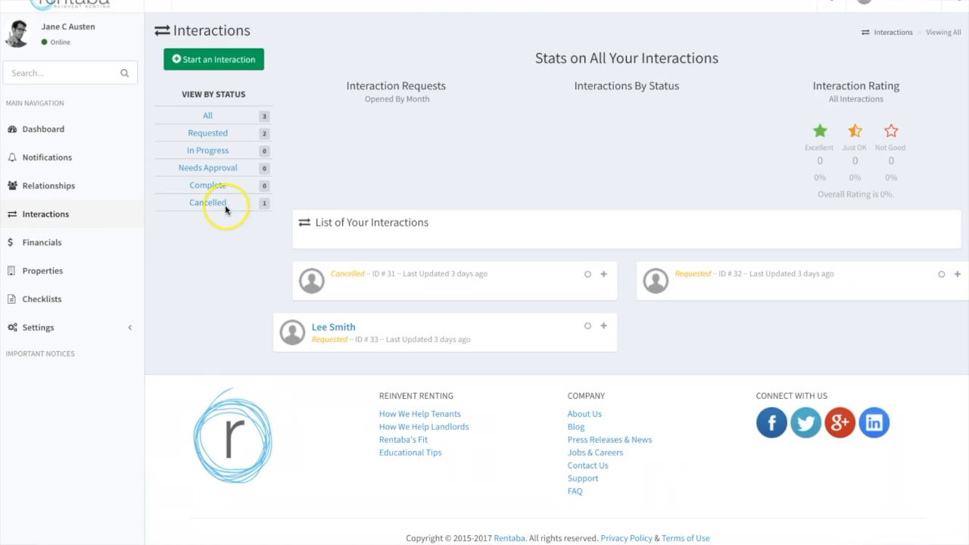
pyautogui.click(220, 61)
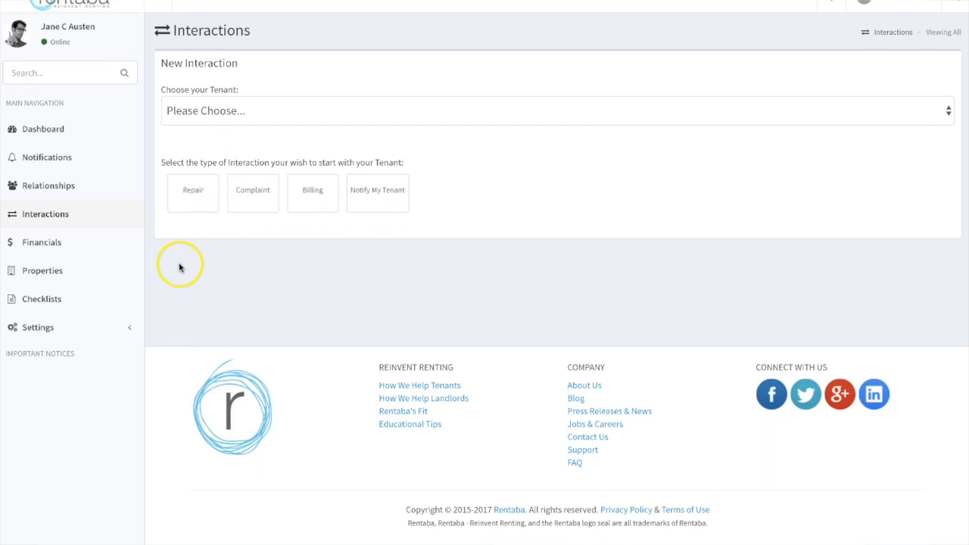
# Step: Return to the active tenant relationship and go over its pending actions, activity history and summaries again
pyautogui.click(50, 189)
pyautogui.click(209, 315)
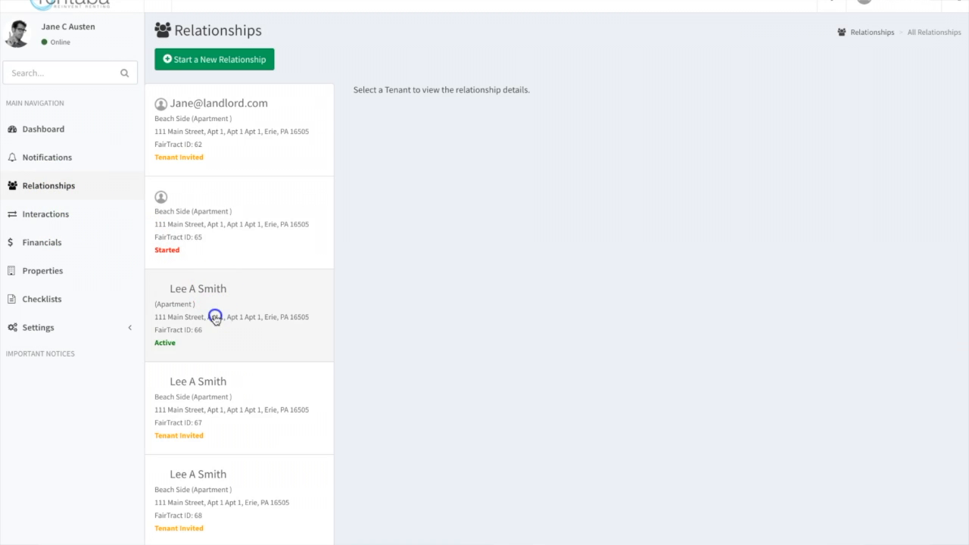
pyautogui.scroll(-3, 492, 340)
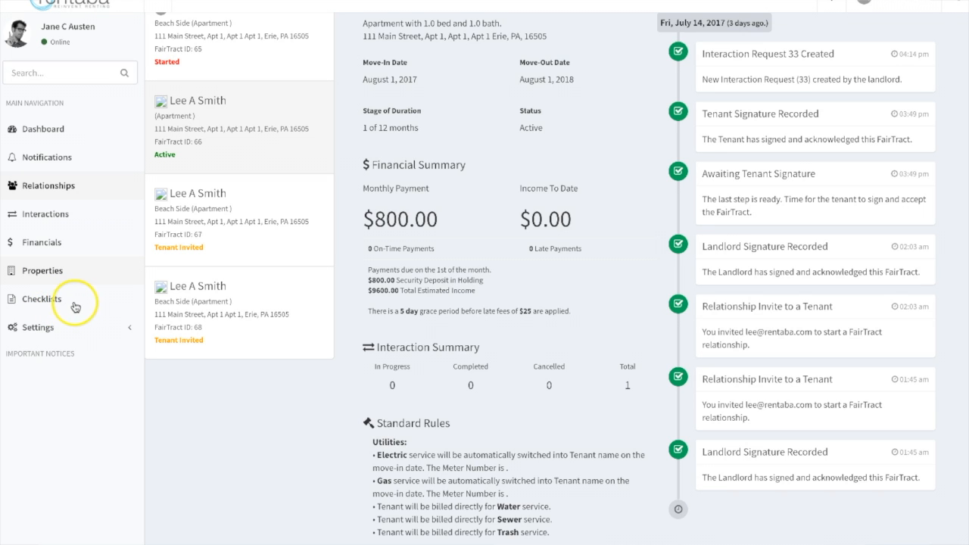
pyautogui.scroll(1, 65, 299)
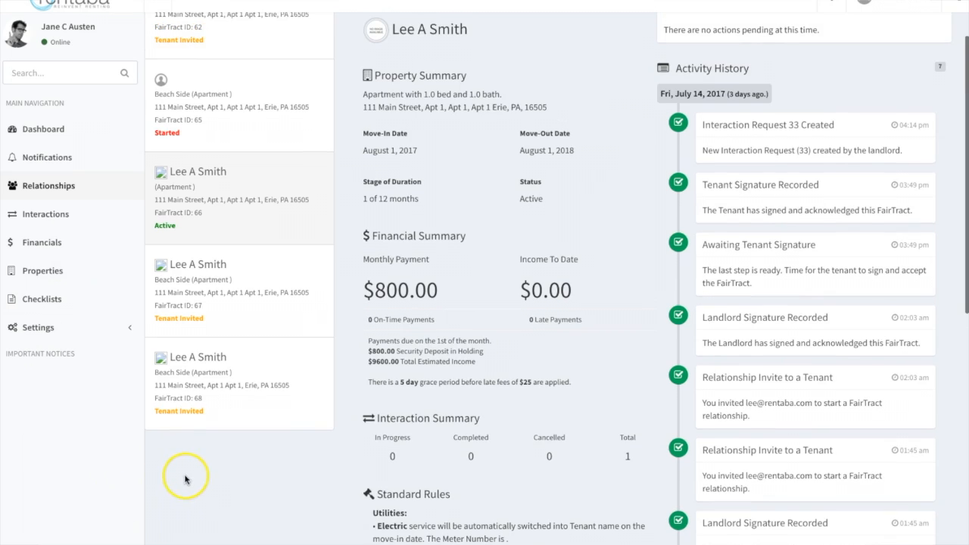
pyautogui.scroll(1, 171, 488)
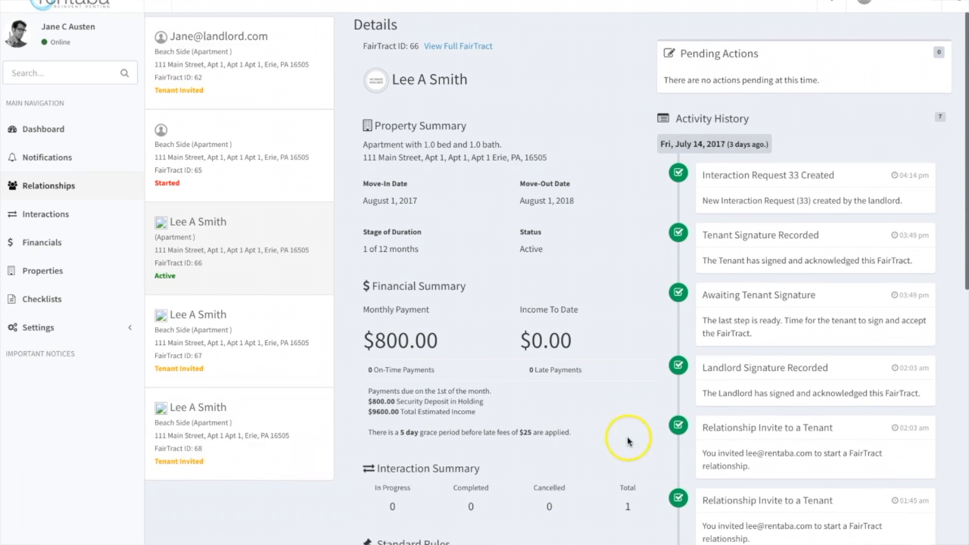
pyautogui.scroll(1, 628, 442)
pyautogui.scroll(-2, 603, 432)
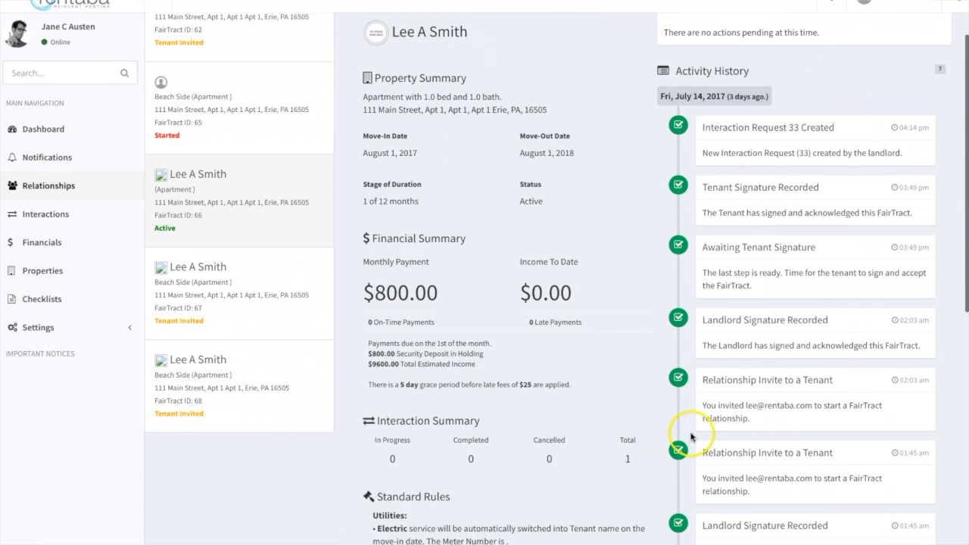
pyautogui.scroll(-2, 678, 409)
pyautogui.scroll(3, 686, 436)
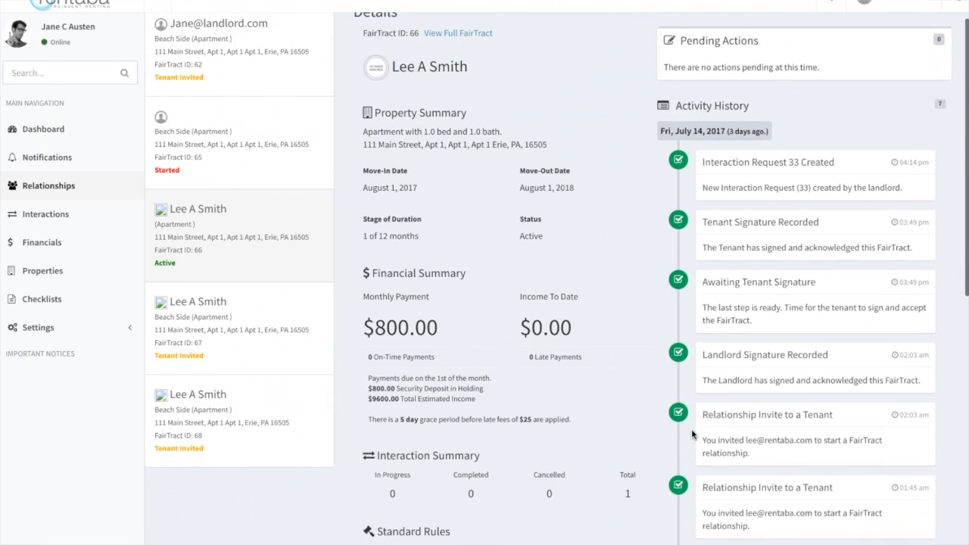
pyautogui.scroll(1, 692, 433)
pyautogui.click(679, 434)
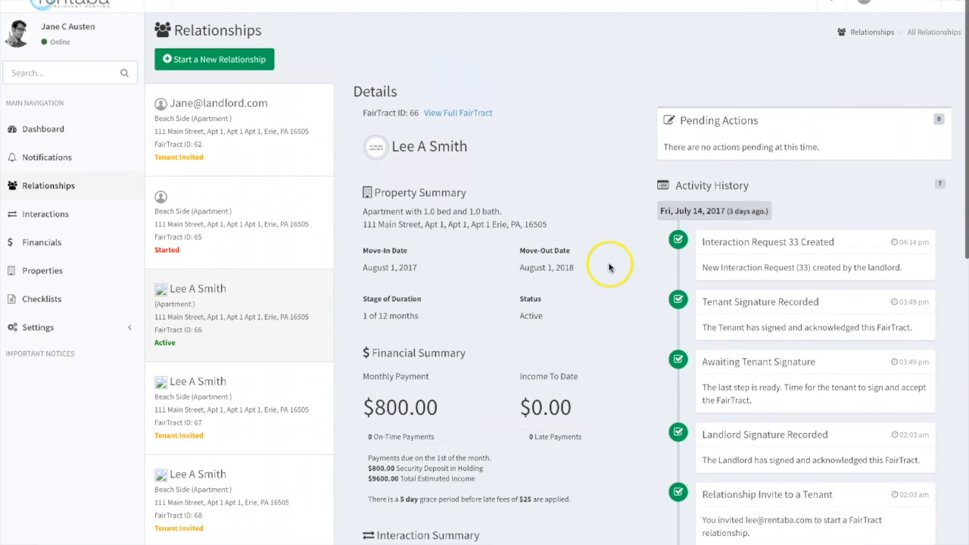
# Step: Open the full FairTract document of the active relationship and read through its section list, FairTract Summary and Interactions pages
pyautogui.click(79, 194)
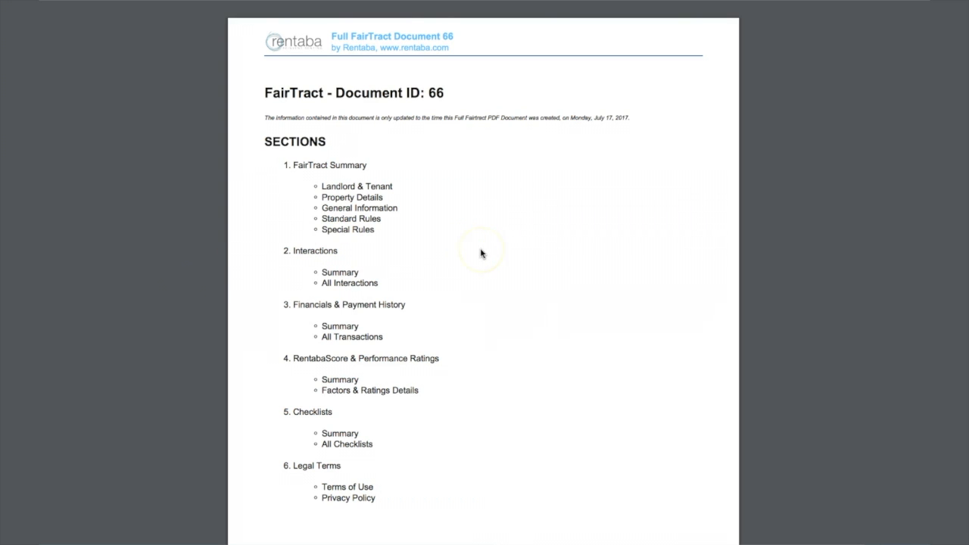
pyautogui.scroll(-8, 476, 256)
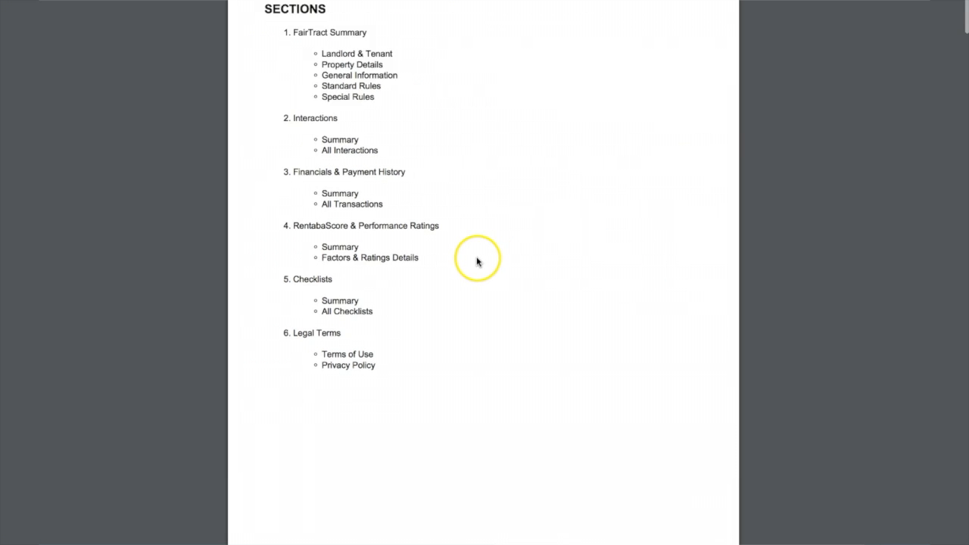
pyautogui.scroll(-10, 475, 262)
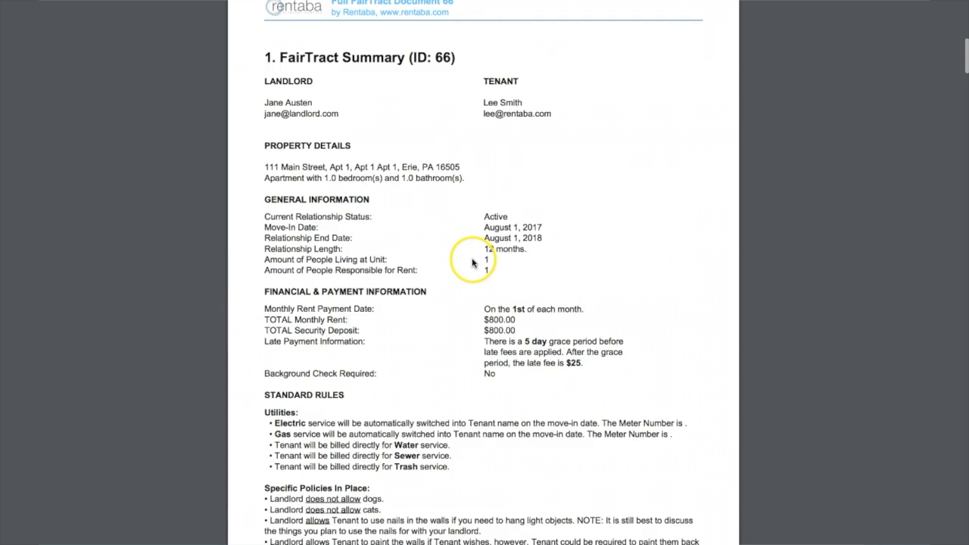
pyautogui.scroll(-12, 471, 263)
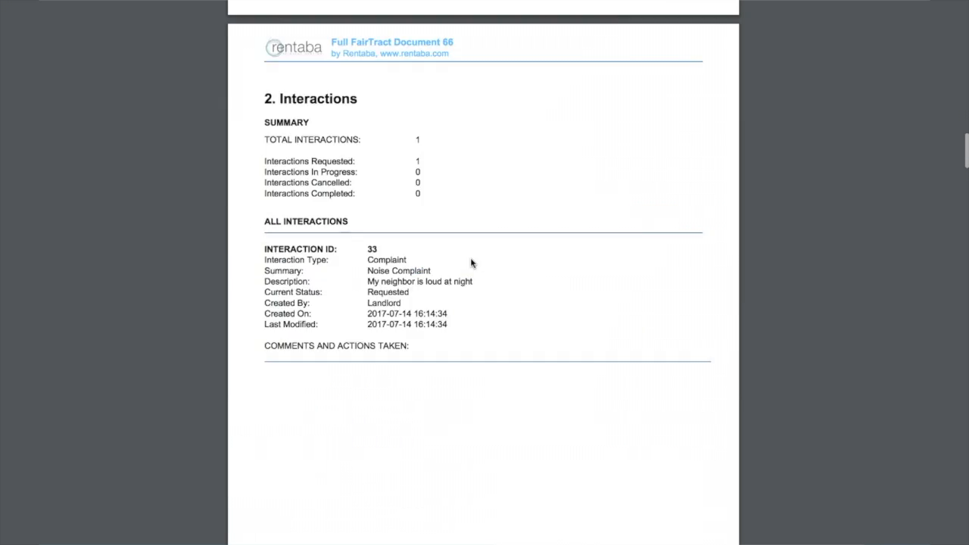
pyautogui.scroll(-5, 471, 262)
# Step: Examine the Interactions section with its complaint record, and return to the document's opening list of sections
pyautogui.scroll(7, 471, 264)
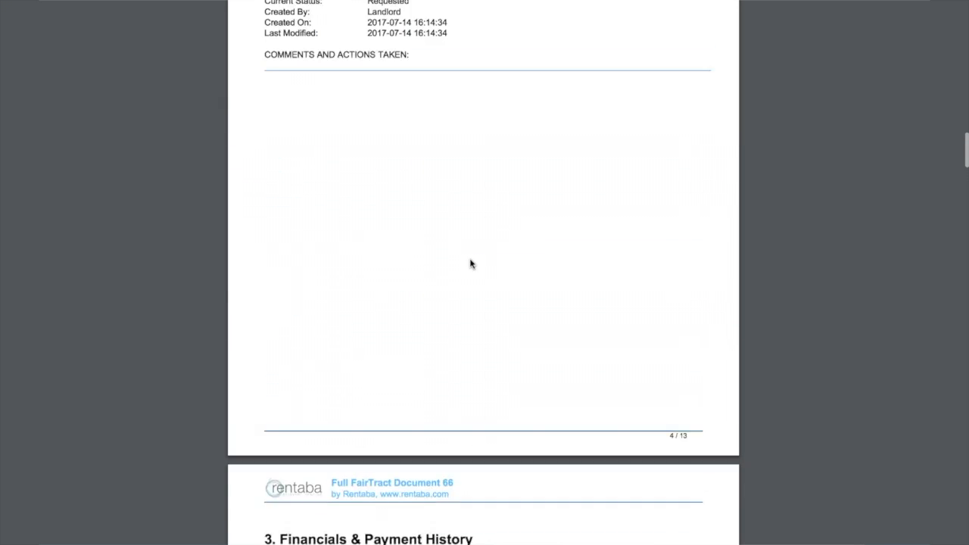
pyautogui.scroll(4, 469, 263)
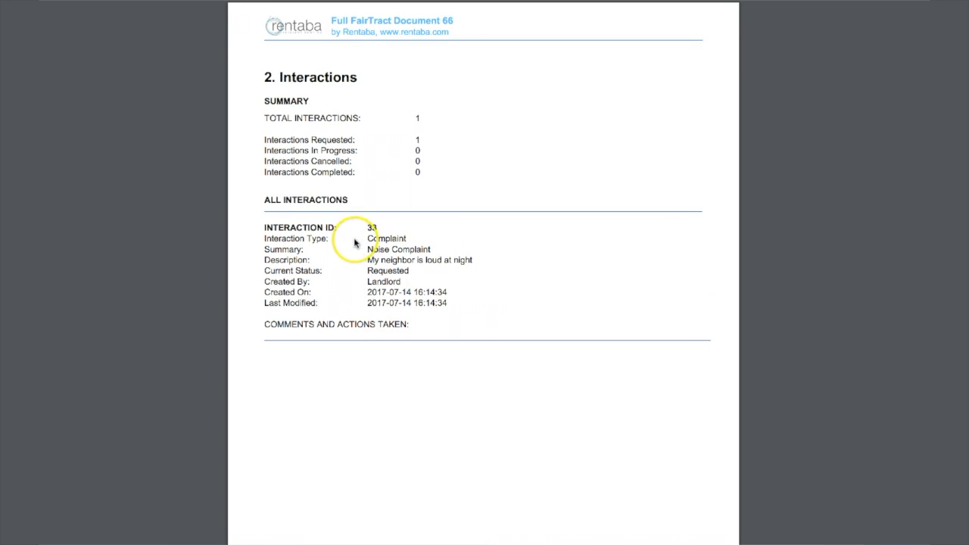
pyautogui.scroll(1, 307, 249)
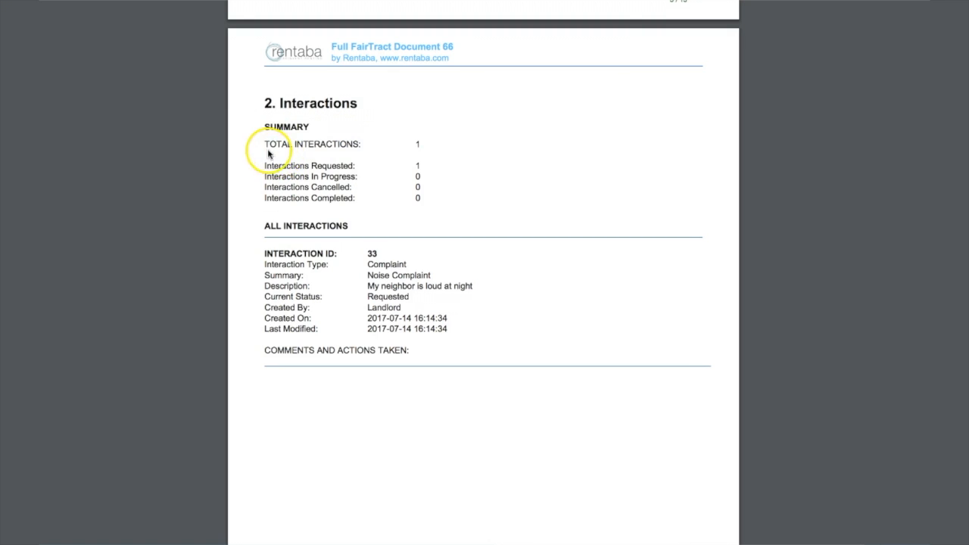
pyautogui.scroll(20, 280, 171)
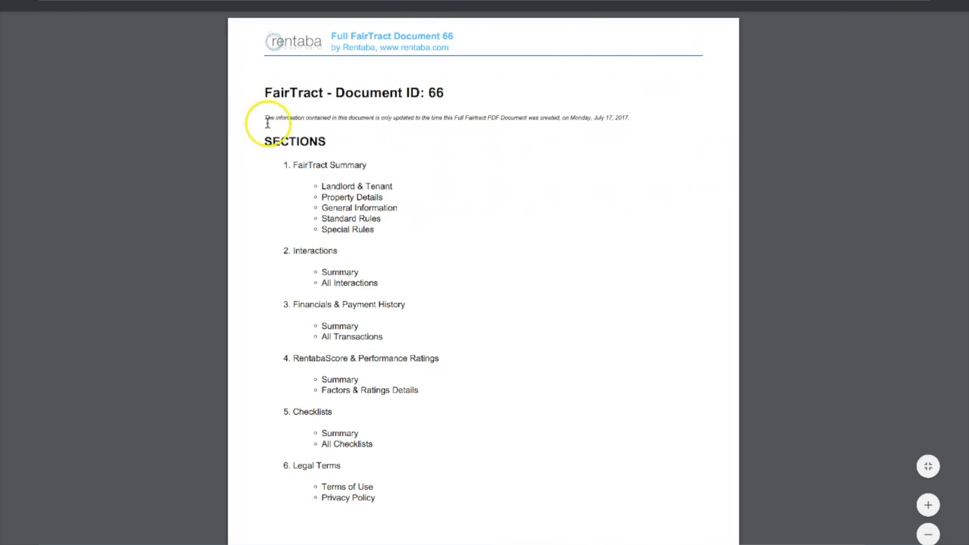
pyautogui.scroll(-2, 291, 163)
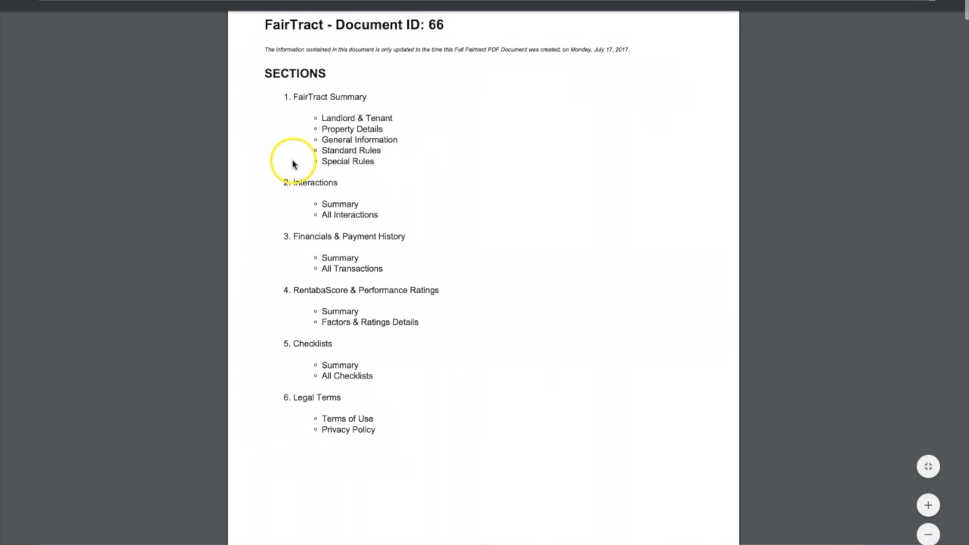
pyautogui.scroll(2, 294, 164)
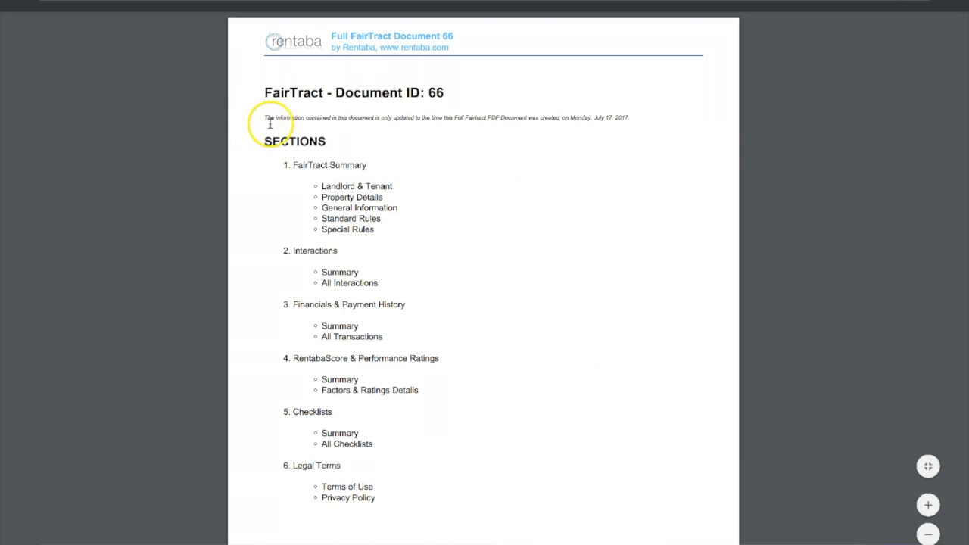
# Step: Review the full FairTract document's section list again, and read on through the FairTract Summary, Quiet Hours rule and Interactions pages
pyautogui.scroll(-1, 265, 143)
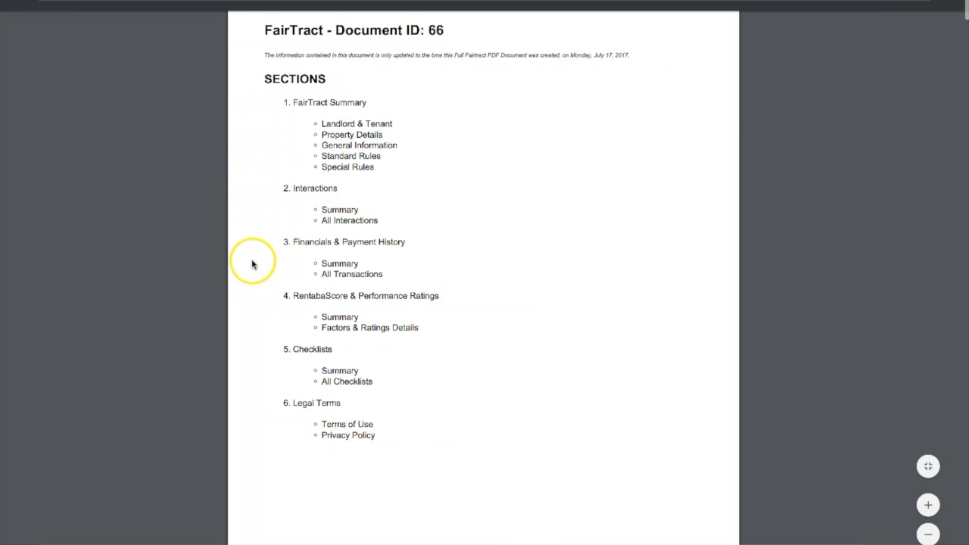
pyautogui.scroll(1, 253, 264)
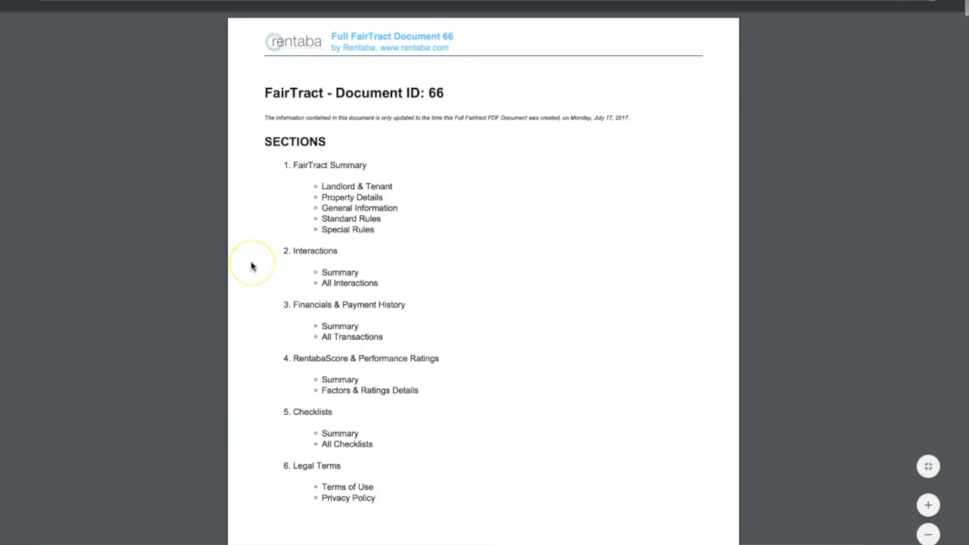
pyautogui.scroll(-1, 252, 266)
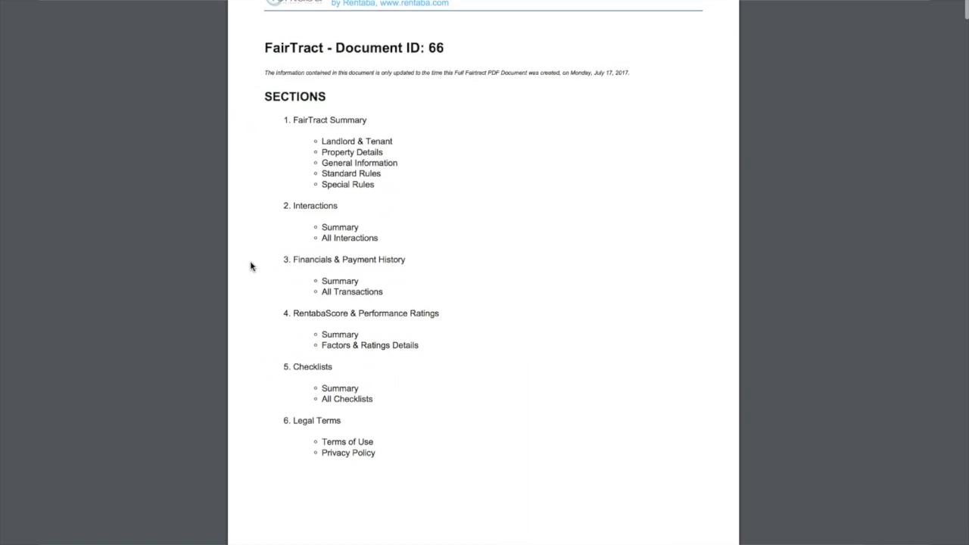
pyautogui.scroll(1, 251, 265)
pyautogui.scroll(-2, 254, 263)
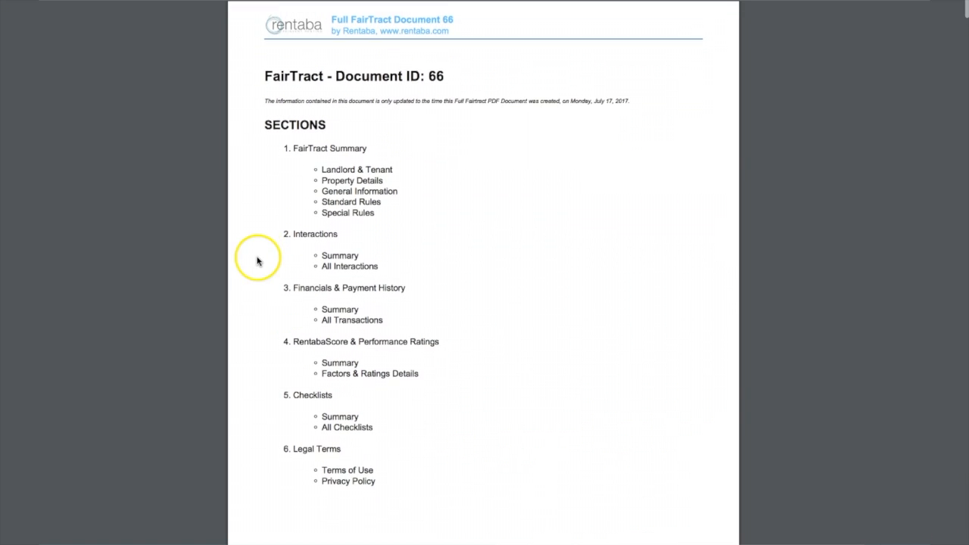
pyautogui.scroll(-10, 258, 260)
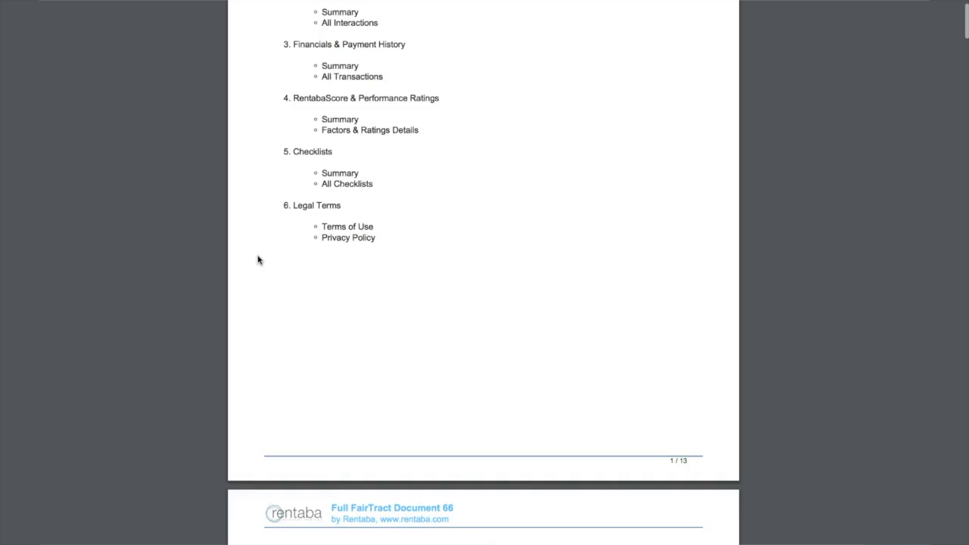
pyautogui.scroll(-5, 258, 259)
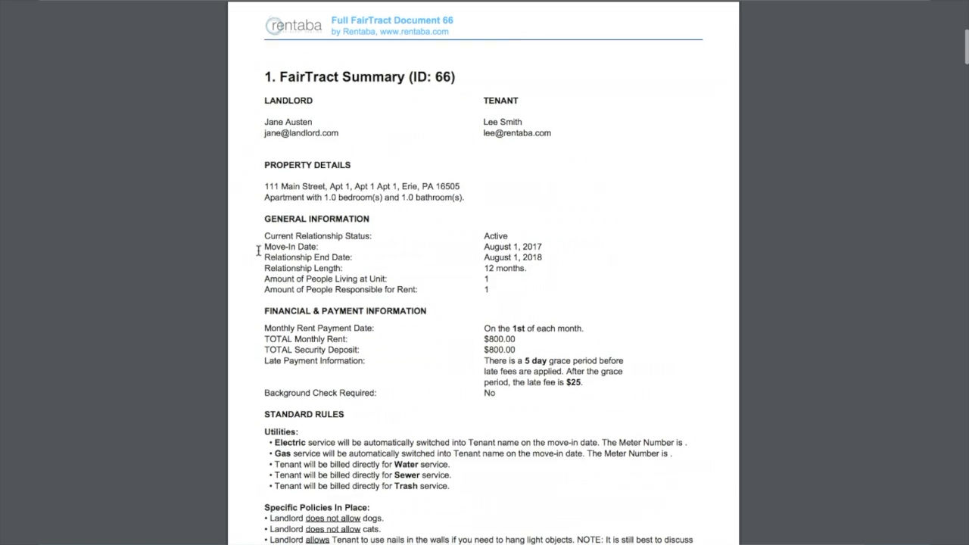
pyautogui.scroll(-1, 258, 251)
pyautogui.scroll(-11, 257, 251)
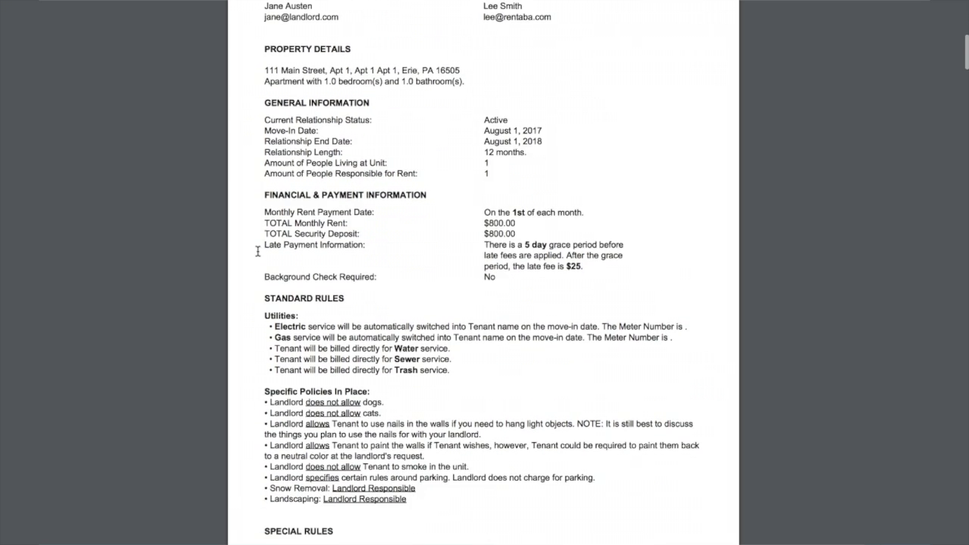
pyautogui.scroll(-13, 257, 250)
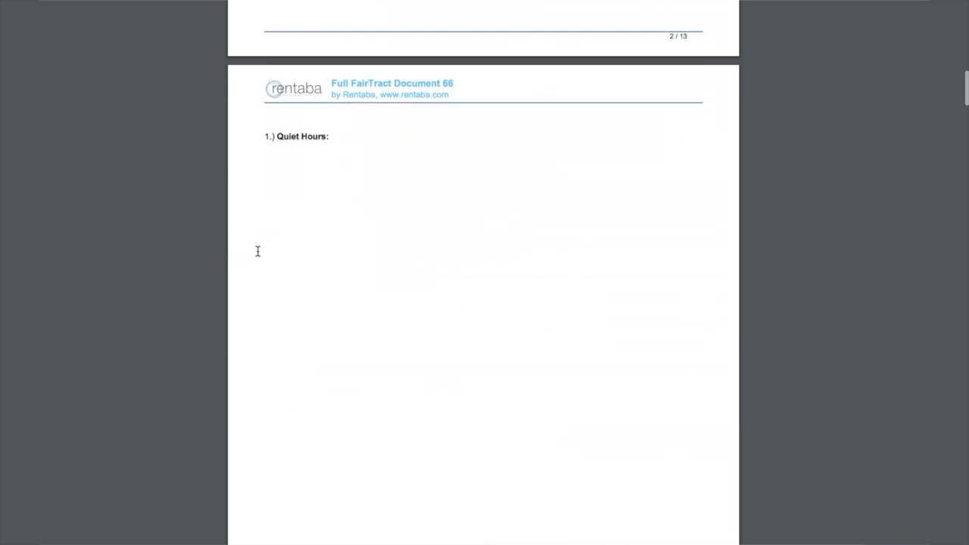
pyautogui.scroll(-9, 257, 255)
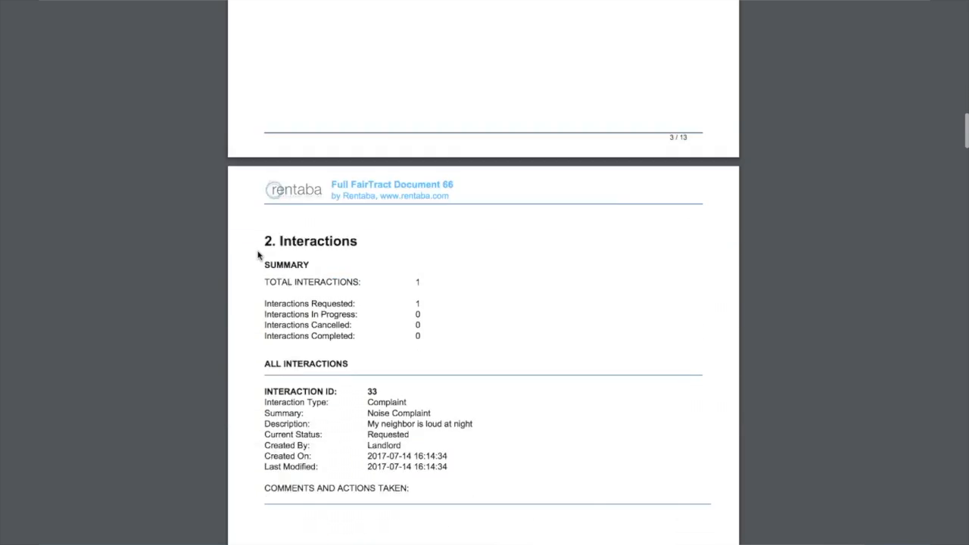
pyautogui.click(259, 248)
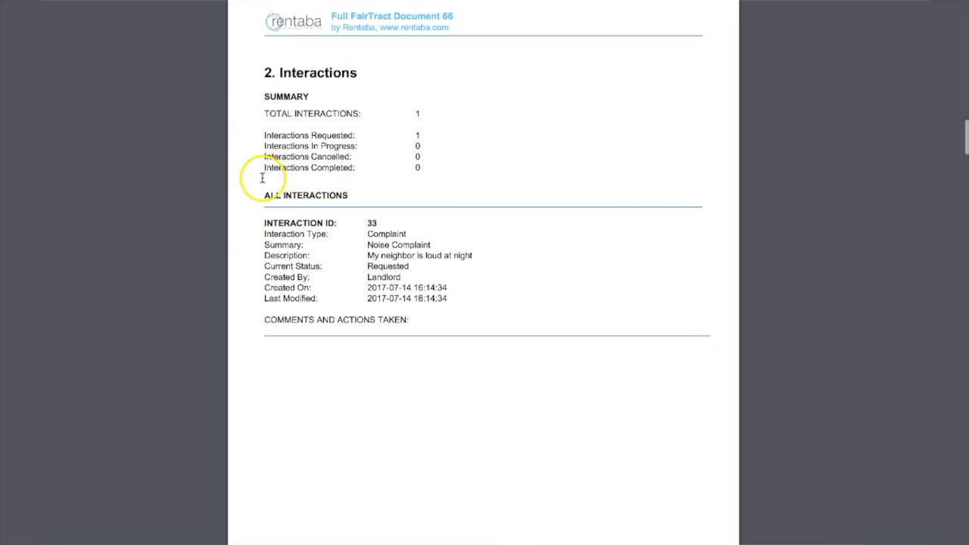